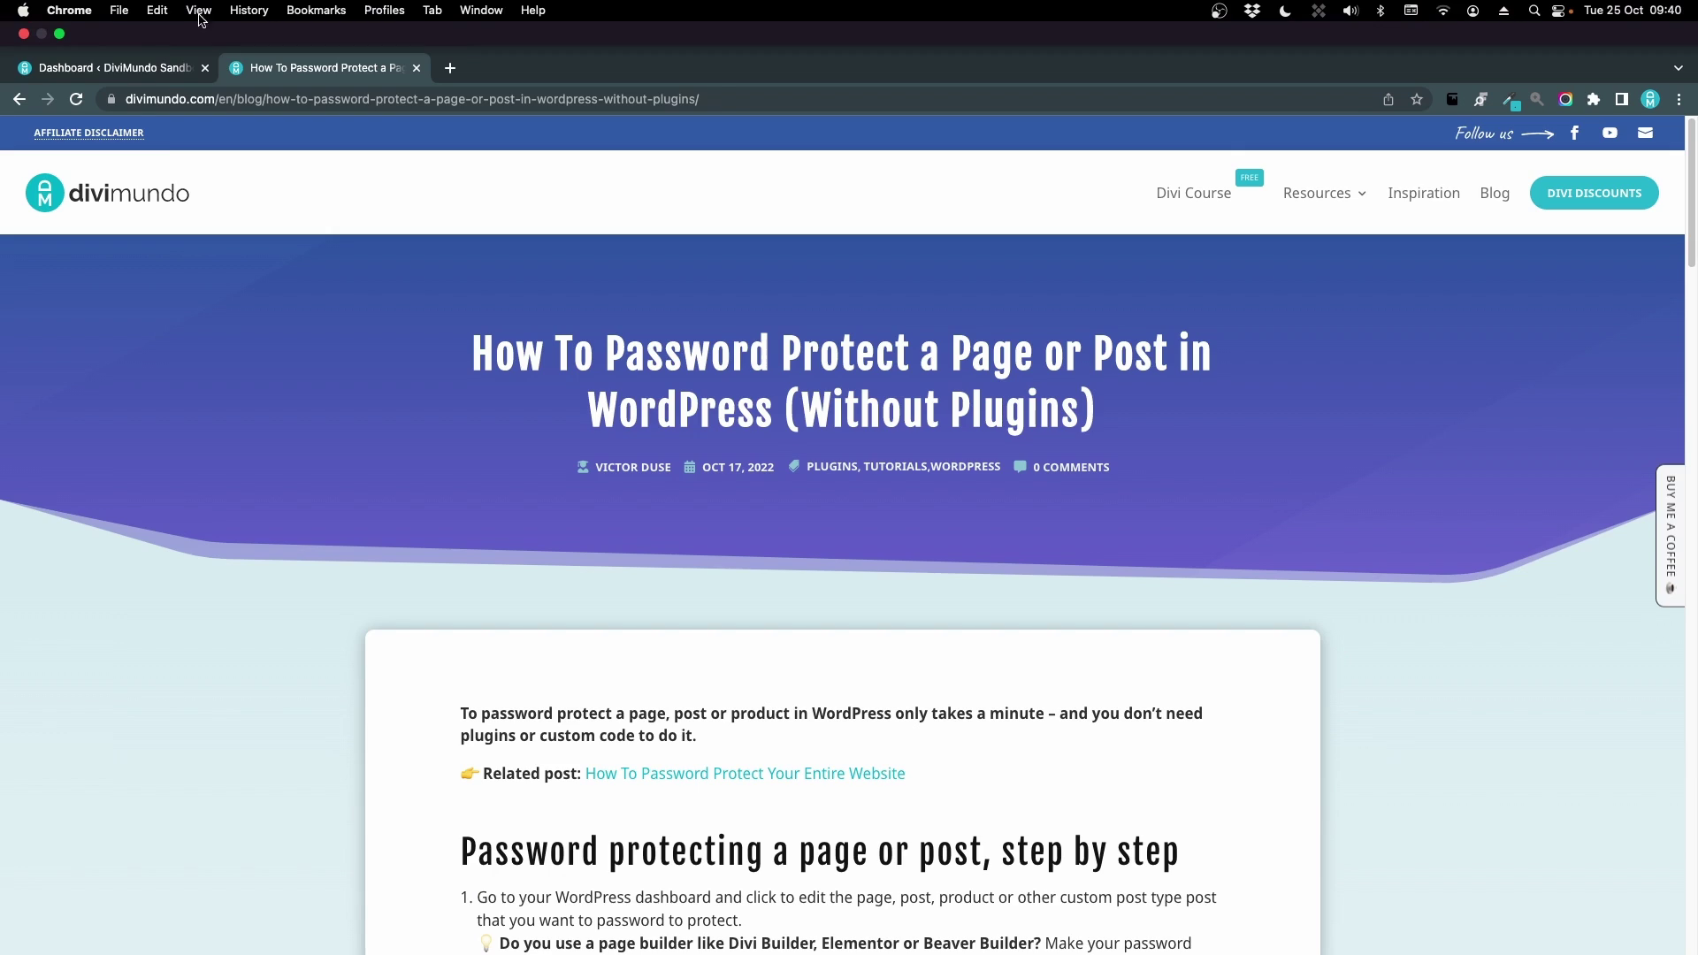
Switch from the Divimundo article to the DiviMundo Sandbox WordPress dashboard tab
left_click(156, 21)
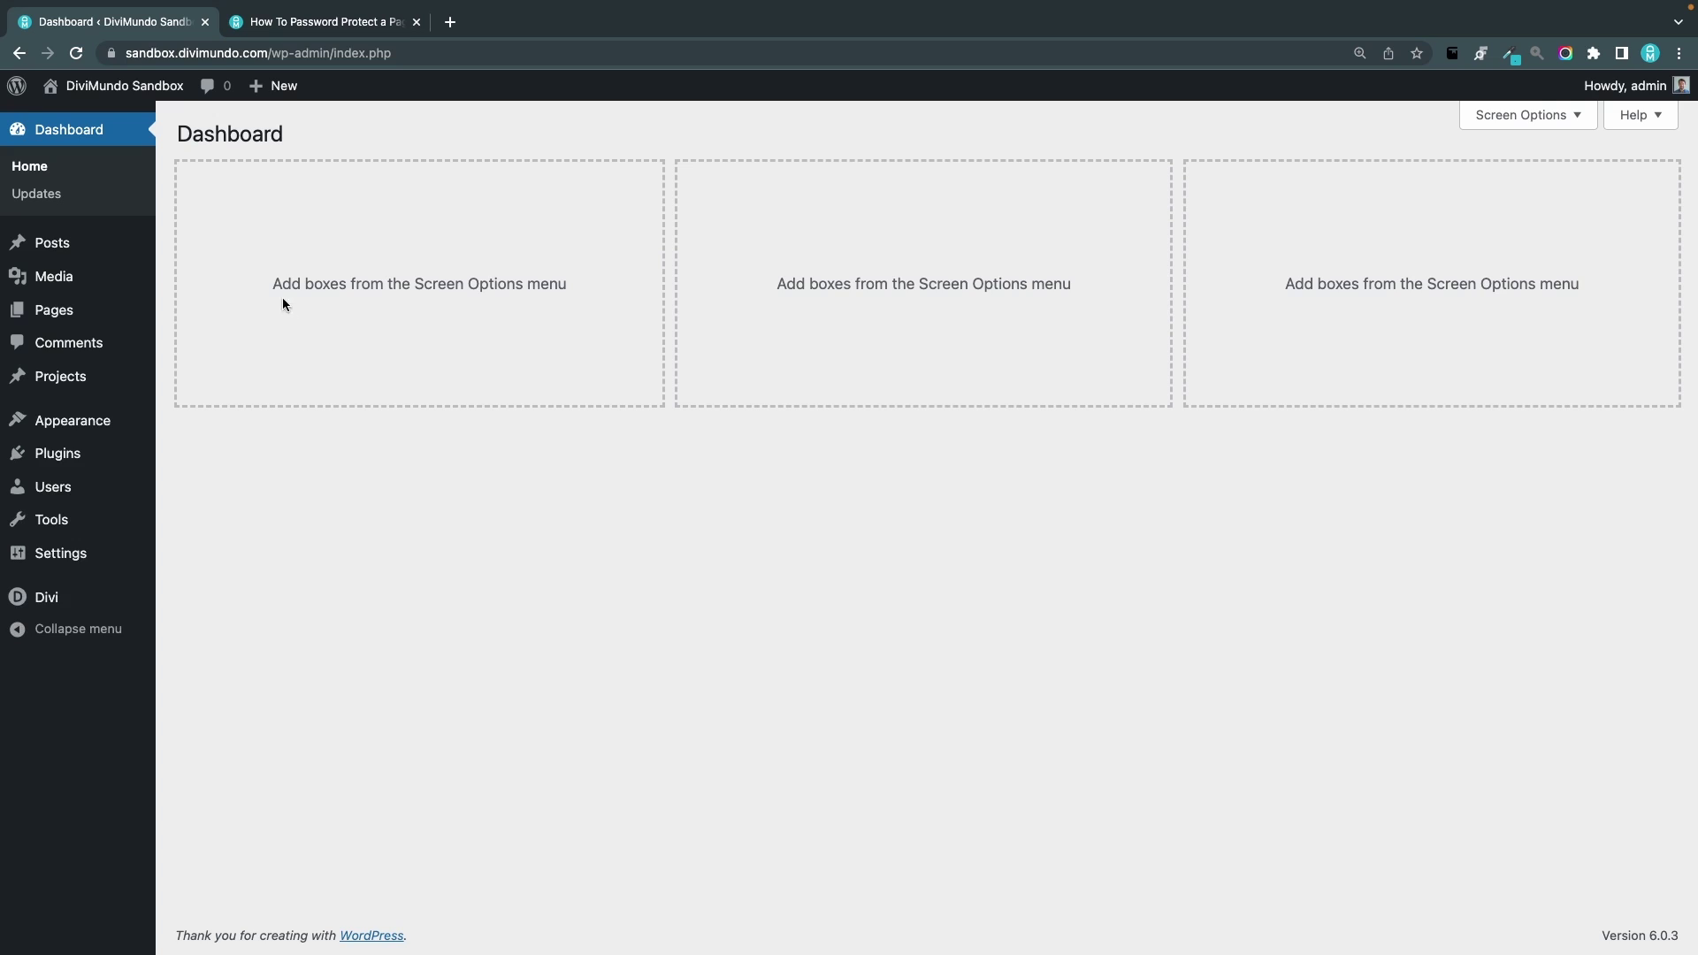
Start a new post from Posts > Add New
mouse_move(91, 250)
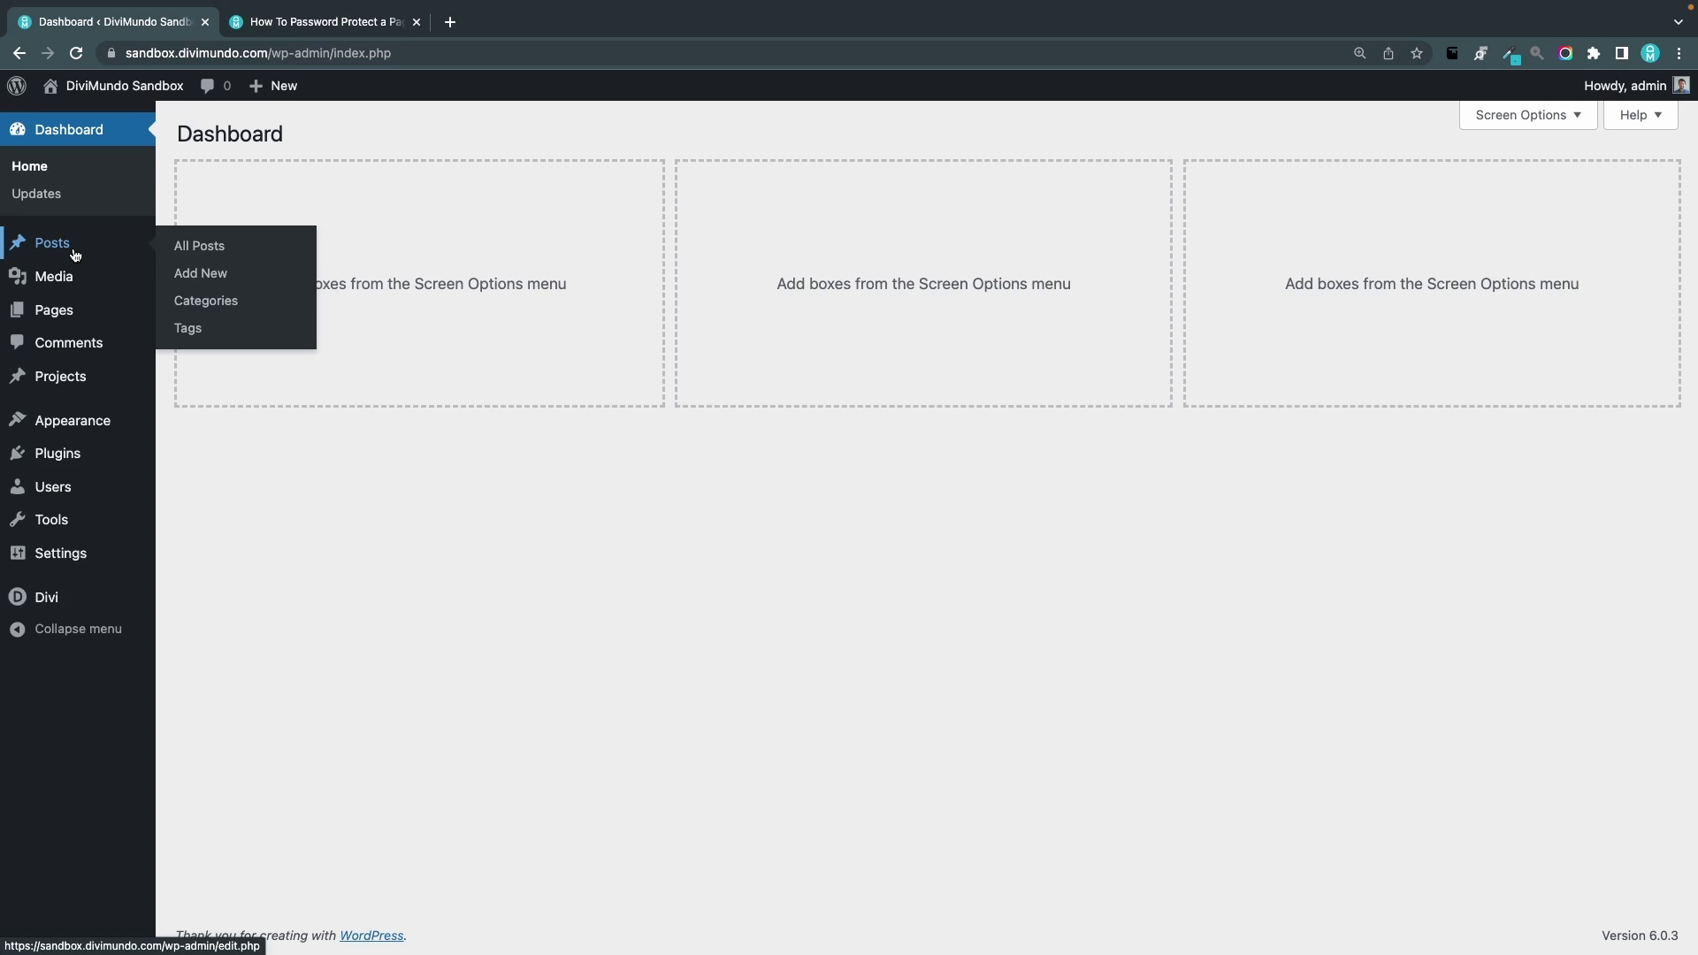
left_click(180, 275)
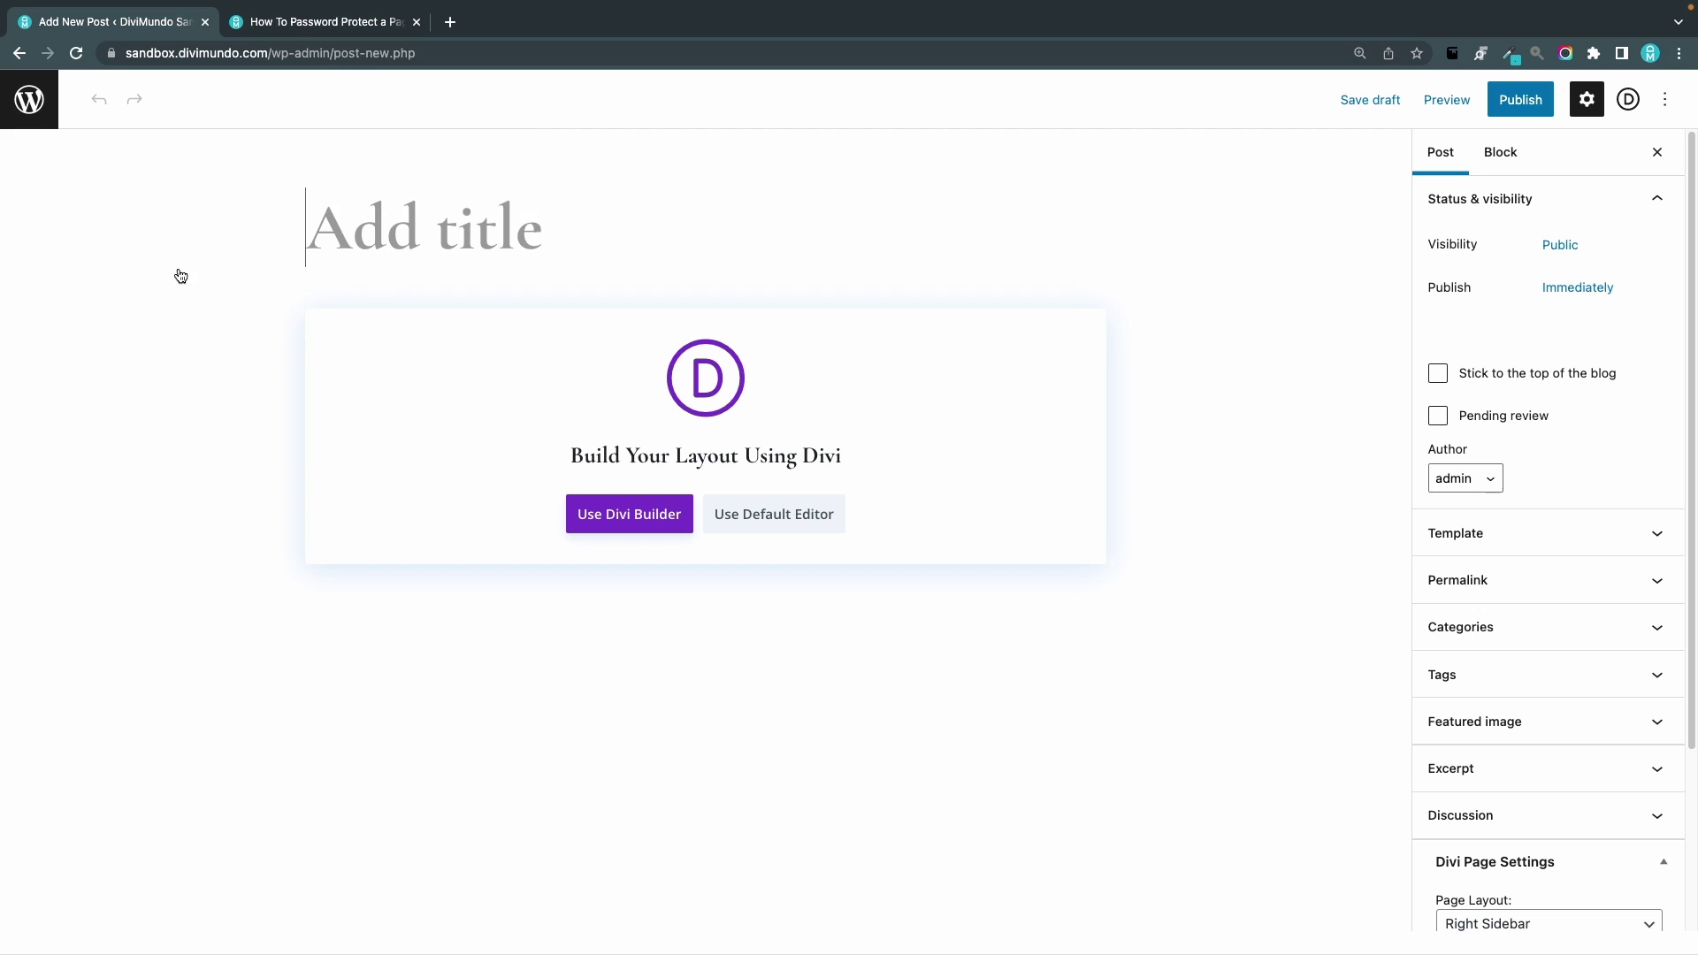
Title the post 'My password protected post' and review its visibility options, leaving it Public
type("My password pro")
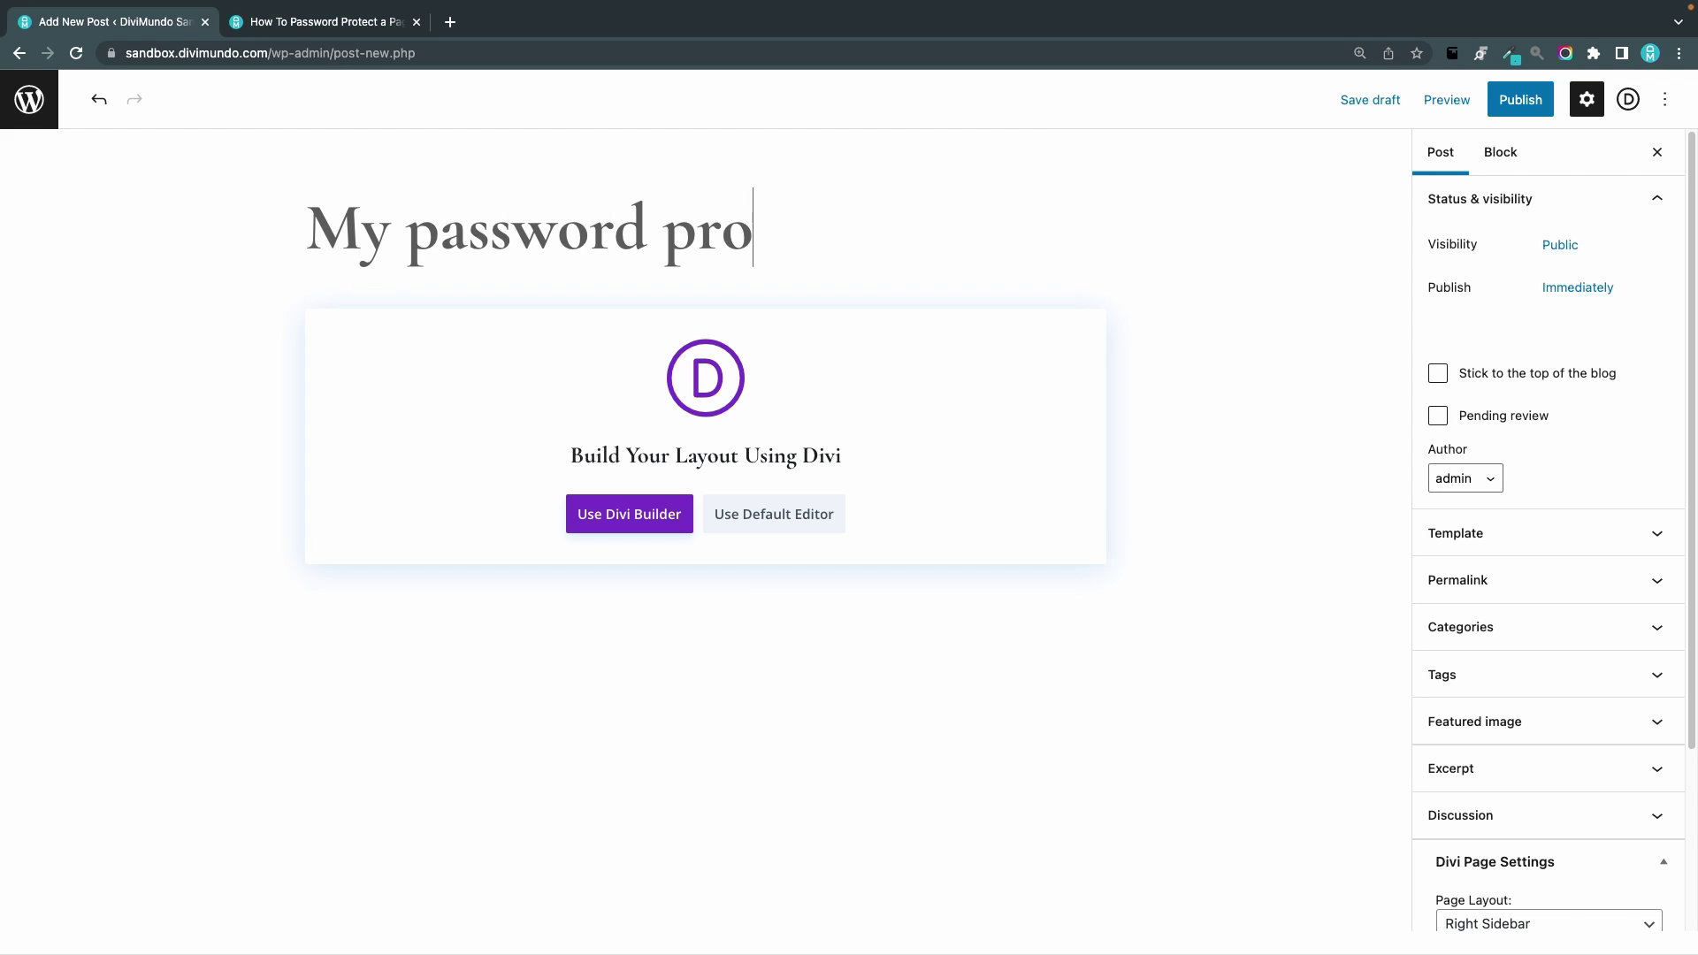
type("tected post")
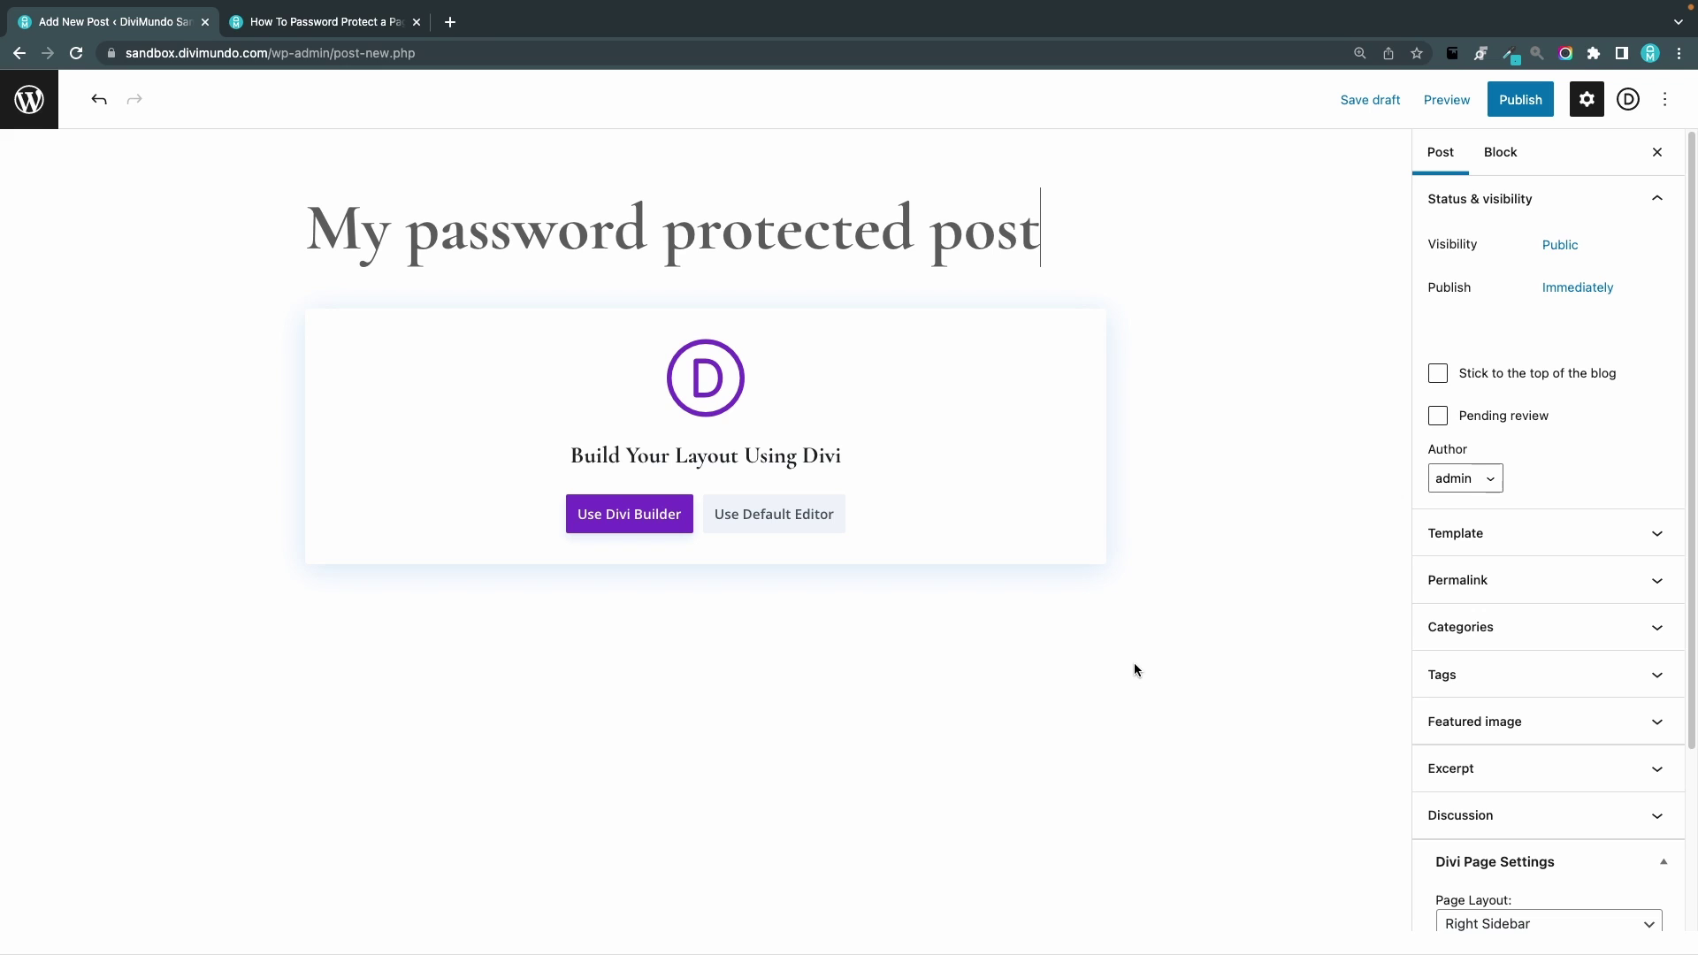
left_click(1494, 149)
left_click(1447, 152)
left_click(1539, 210)
left_click(1535, 209)
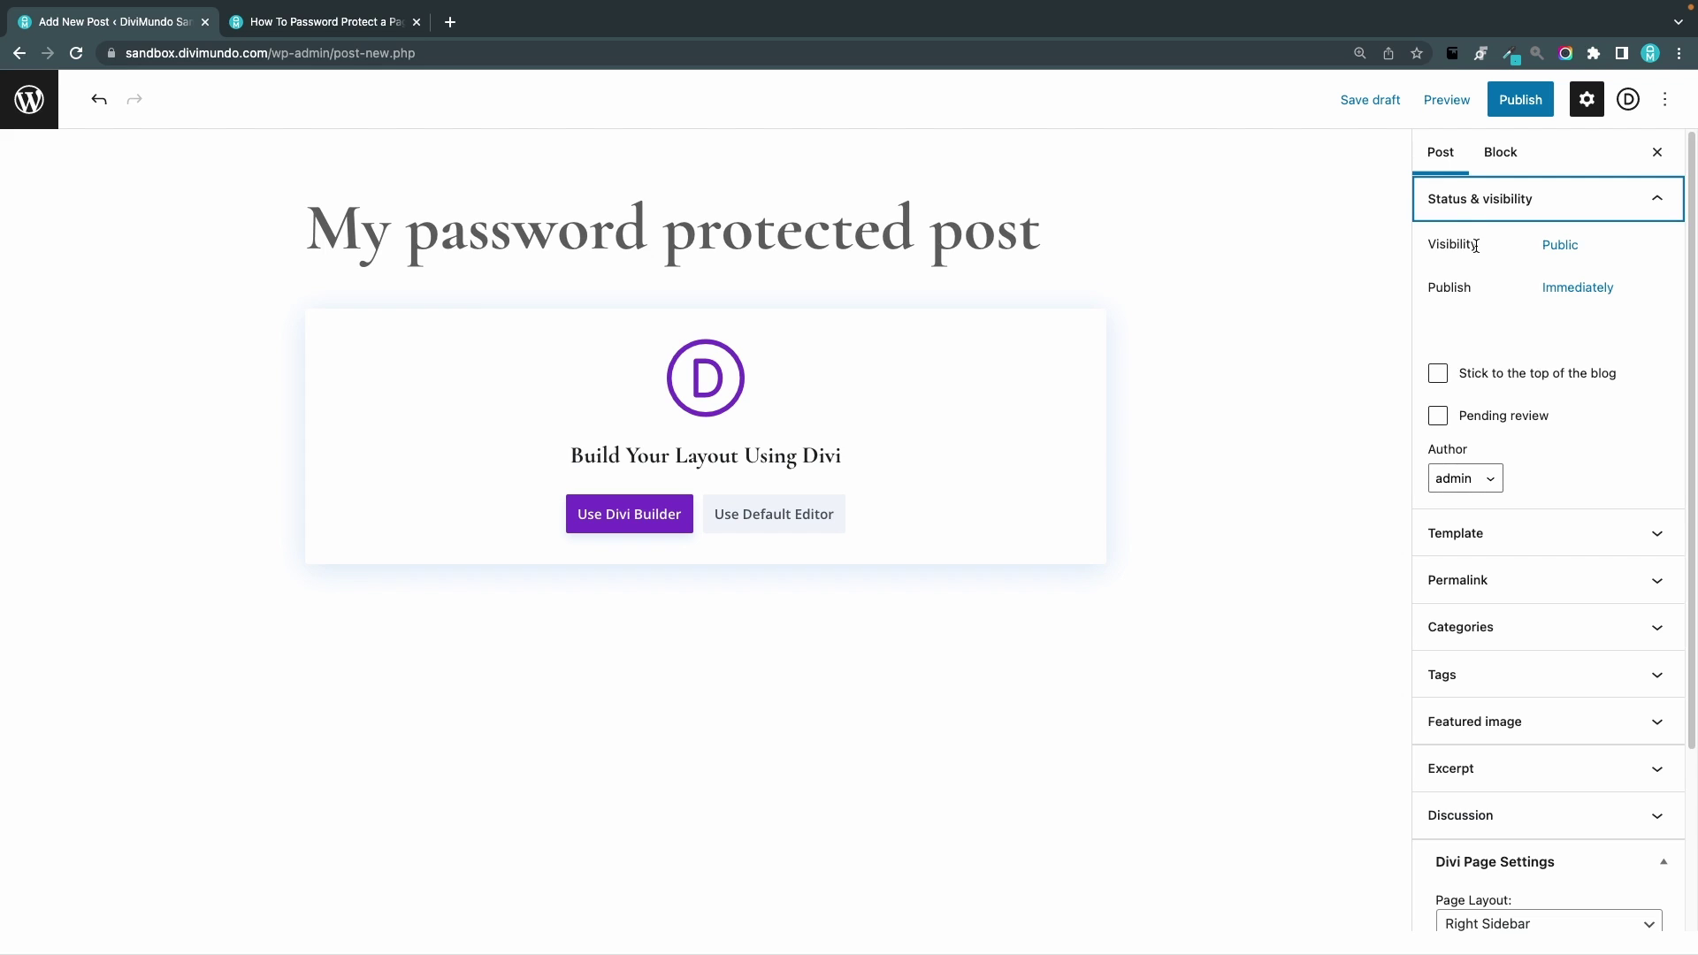
left_click(1546, 255)
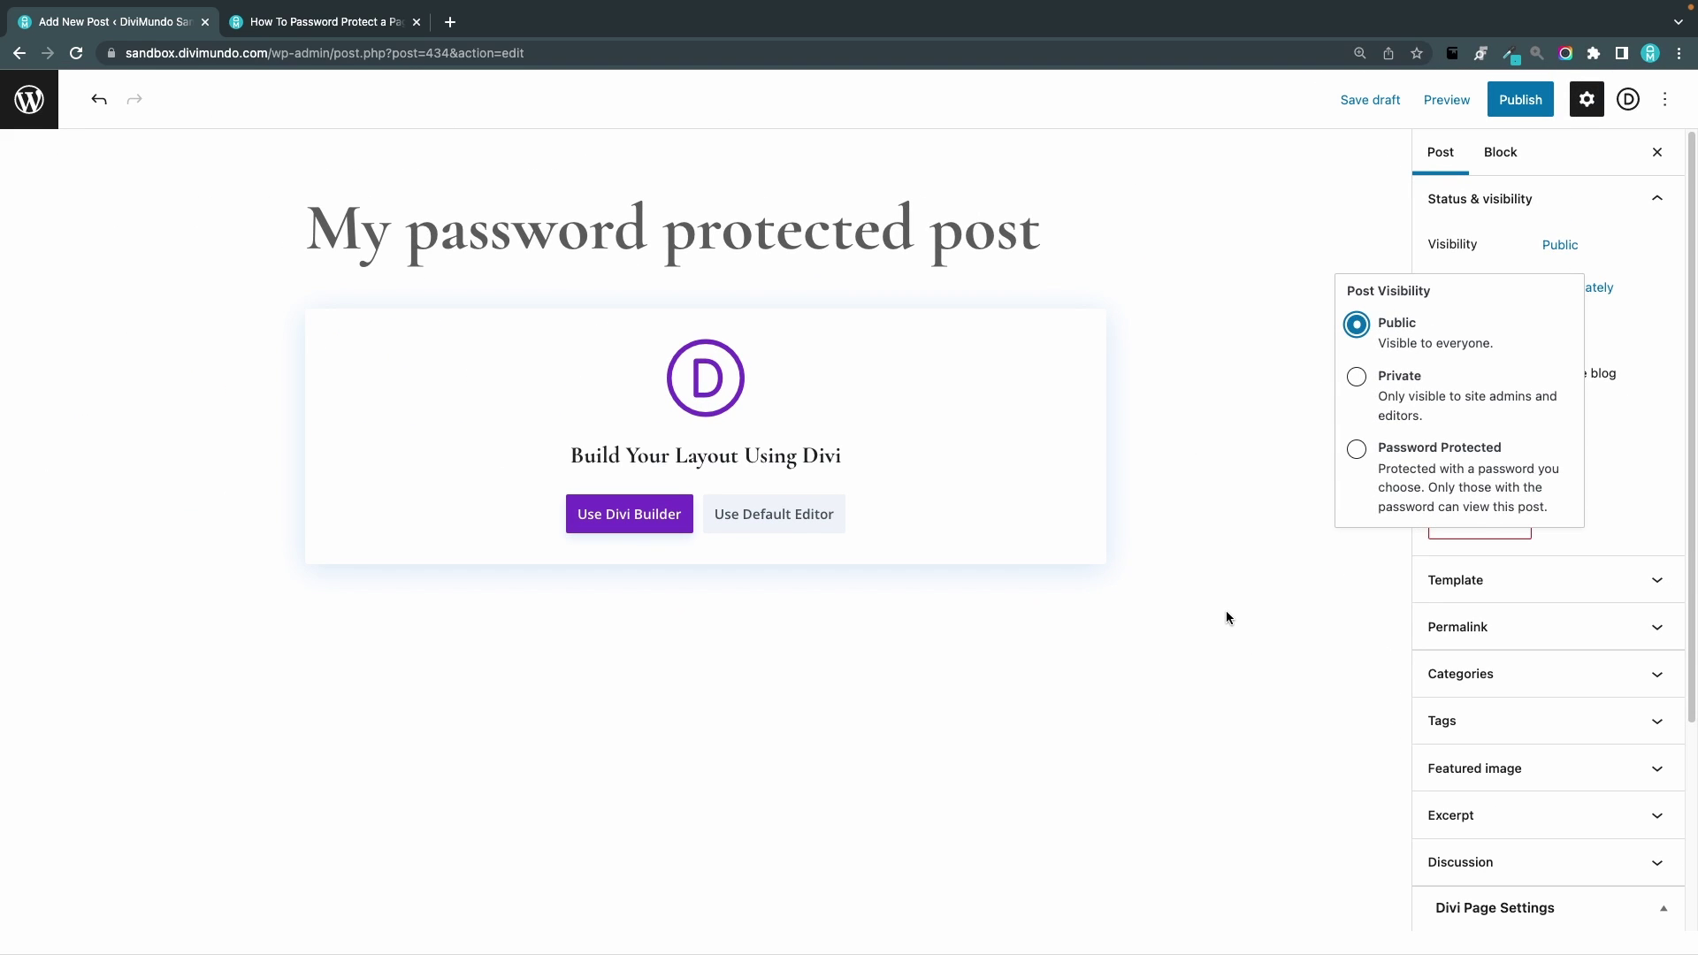
left_click(1226, 612)
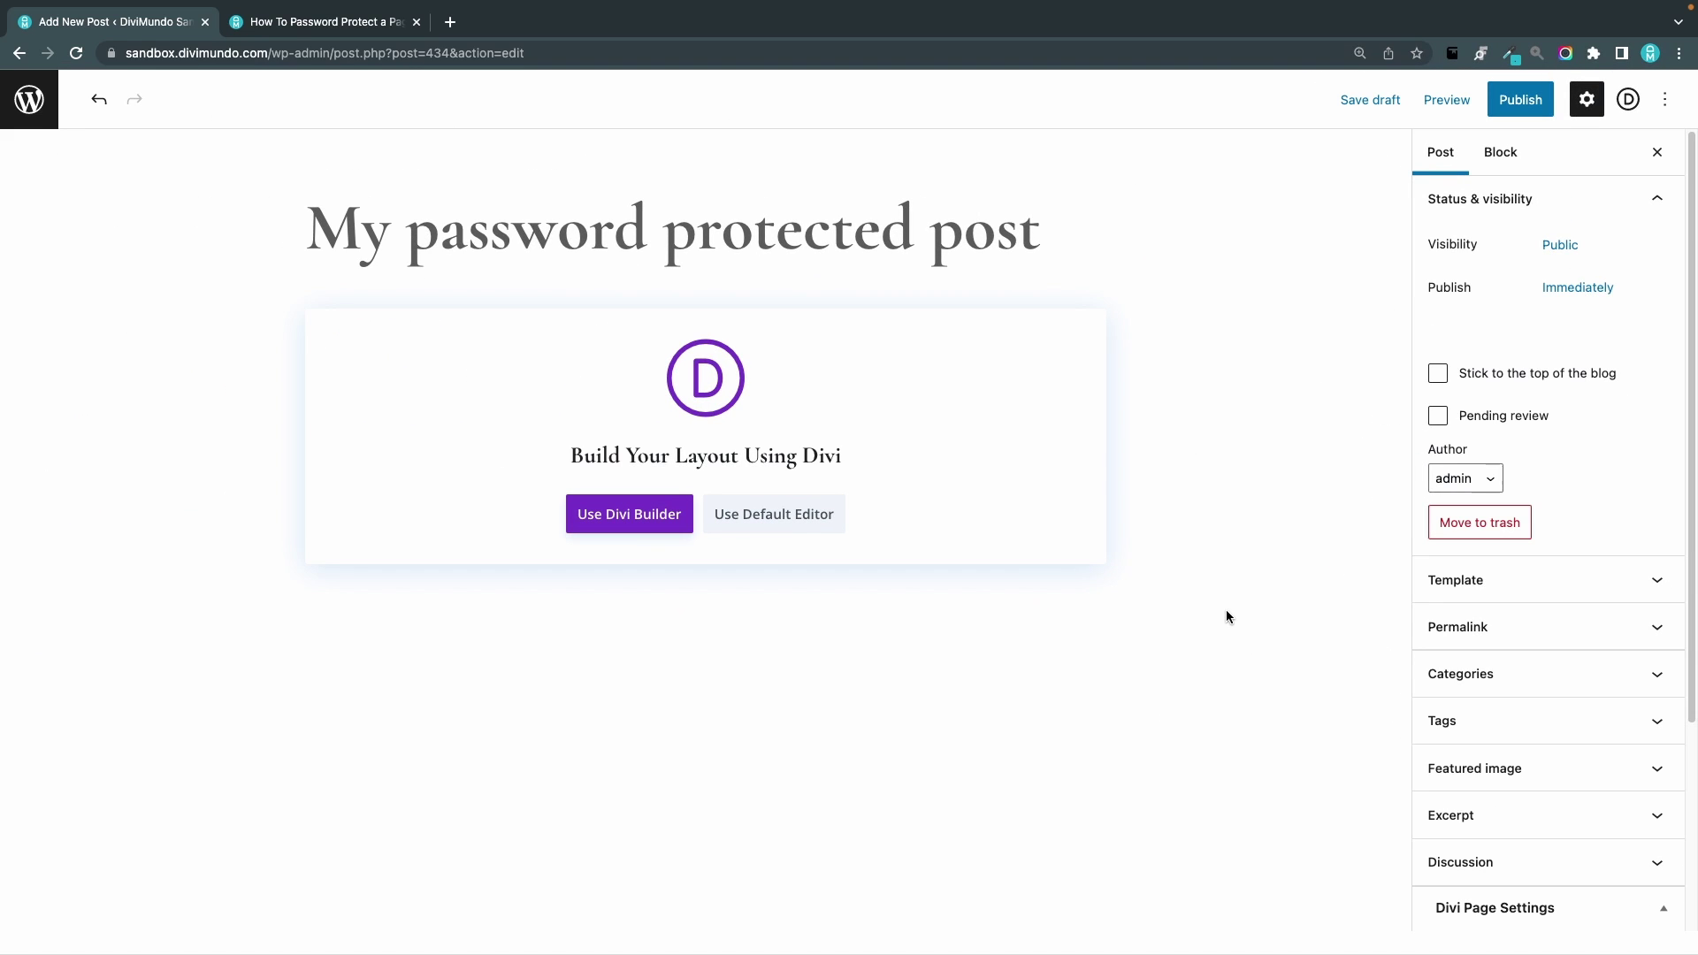
Switch to the default block editor and type three paragraphs of placeholder text
left_click(779, 512)
left_click(416, 320)
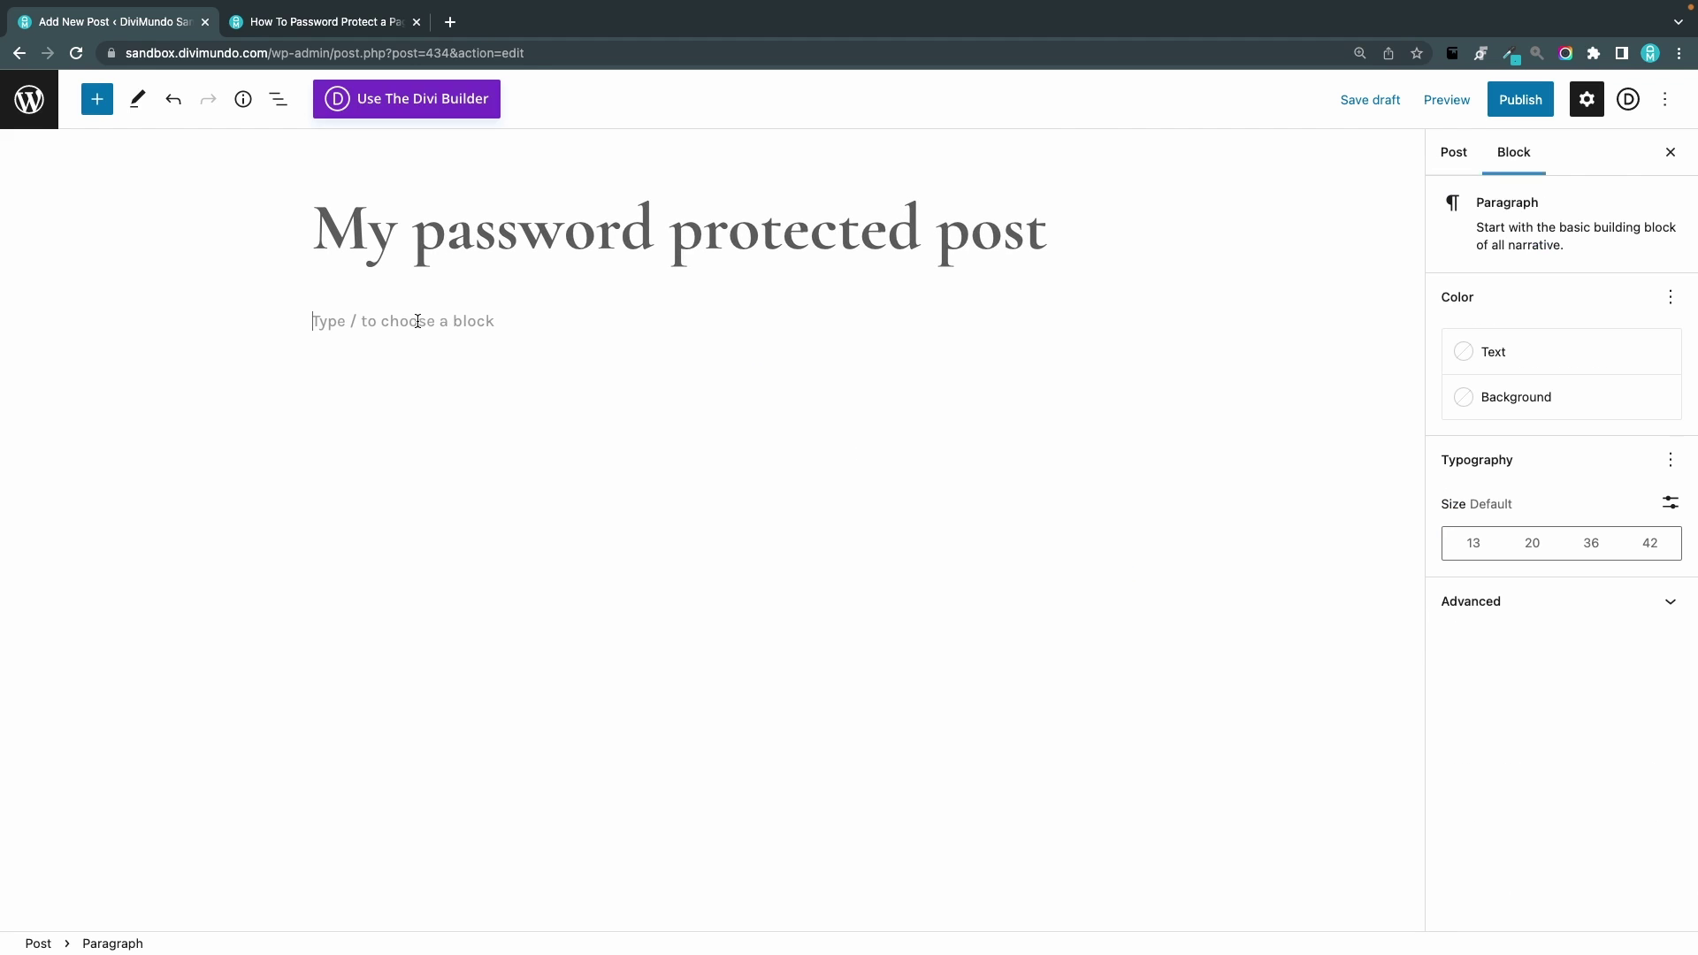
type("sdkknsdfkldsfklds sdldf lk")
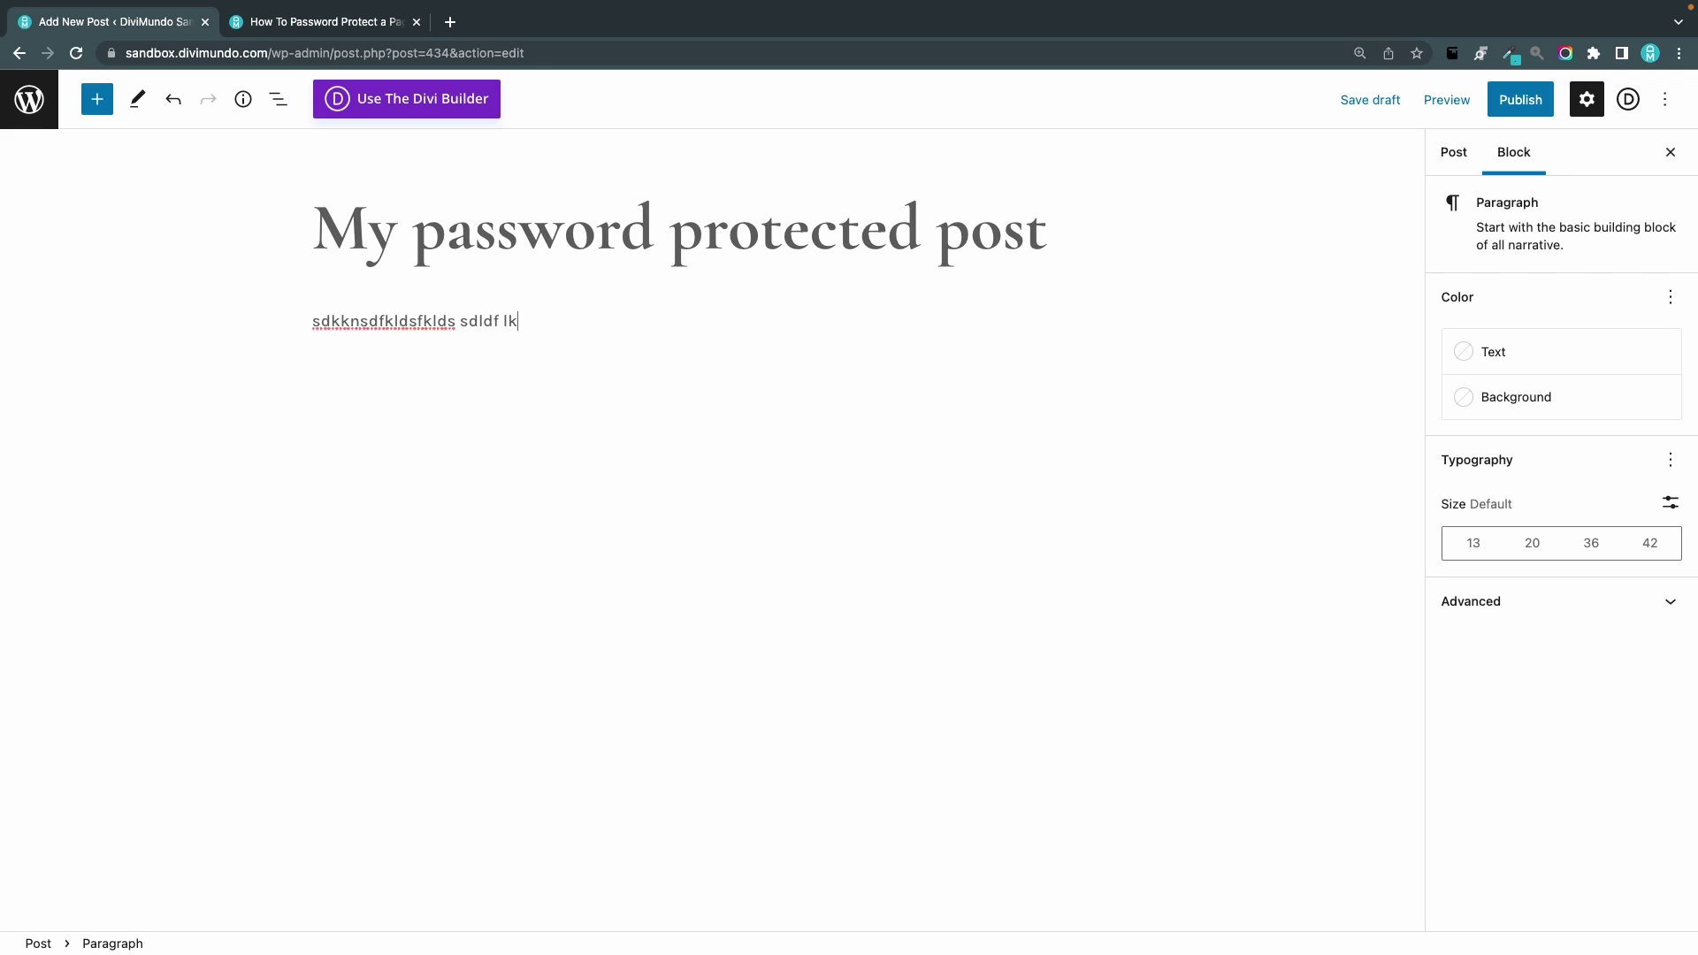
type("djsj ddksjfk jklj dsljfljfd sdjfjdsfjsdfklsdjflkdsjfls")
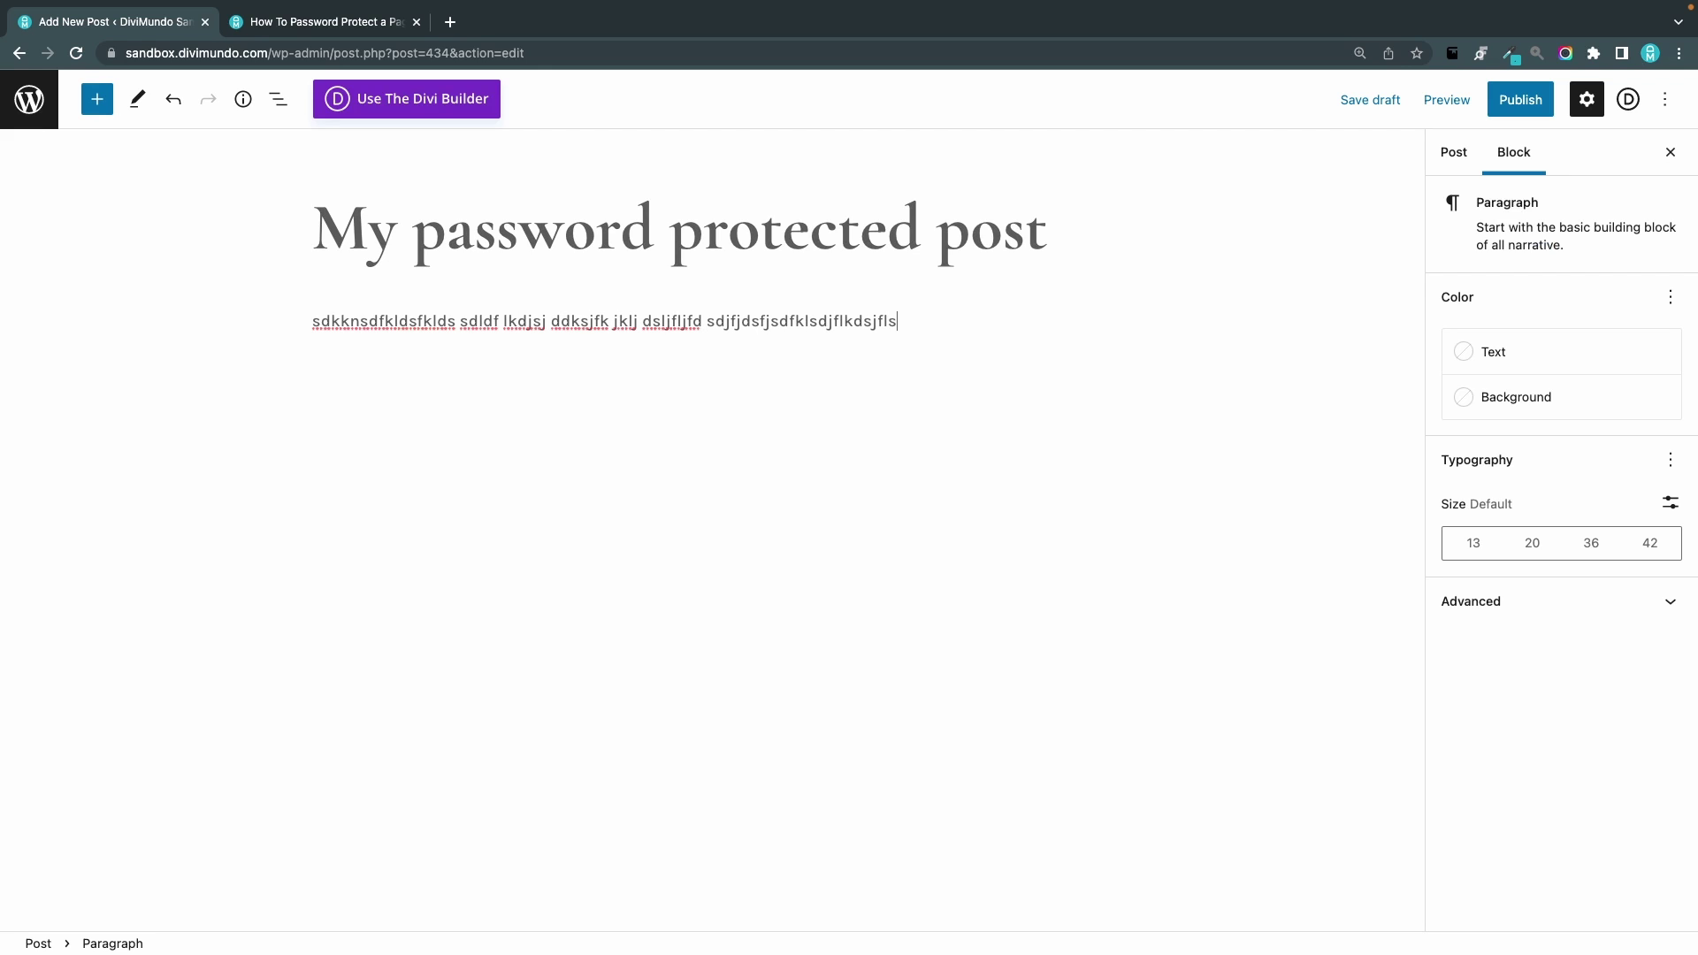
key("Return")
type("sdlfkjdsfkljdskljdsljdsljdlkfsd")
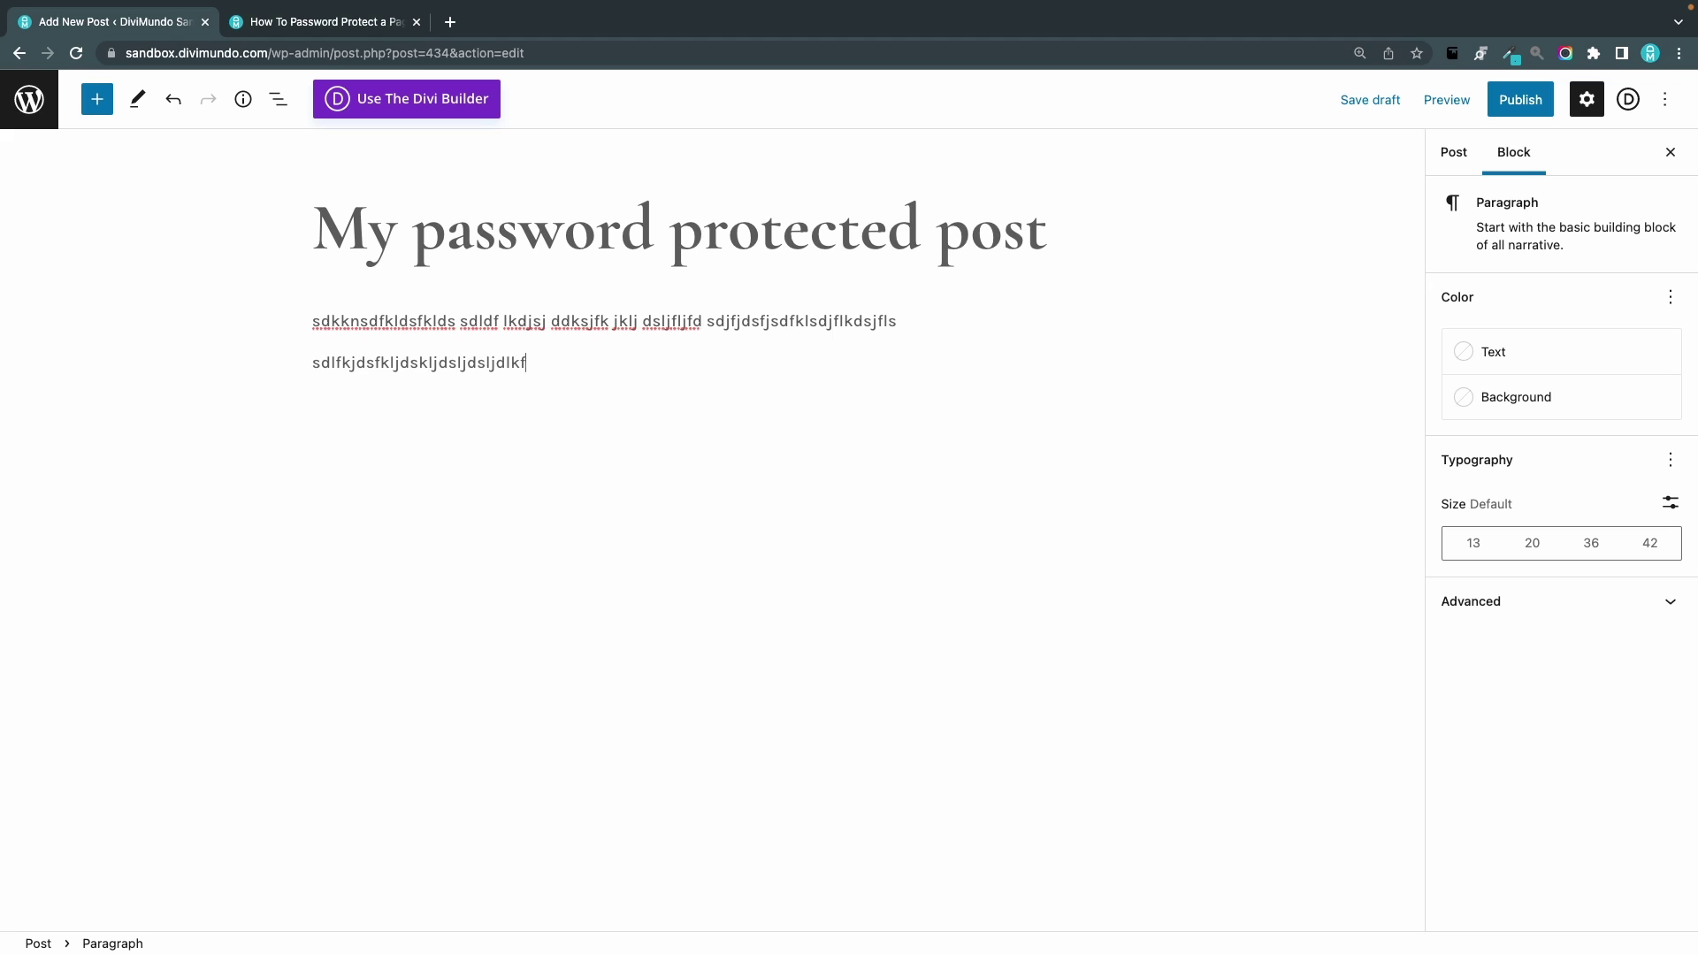
key("Return")
type("sdfljdsfklsdjfkdsjfkldsjflksjfl")
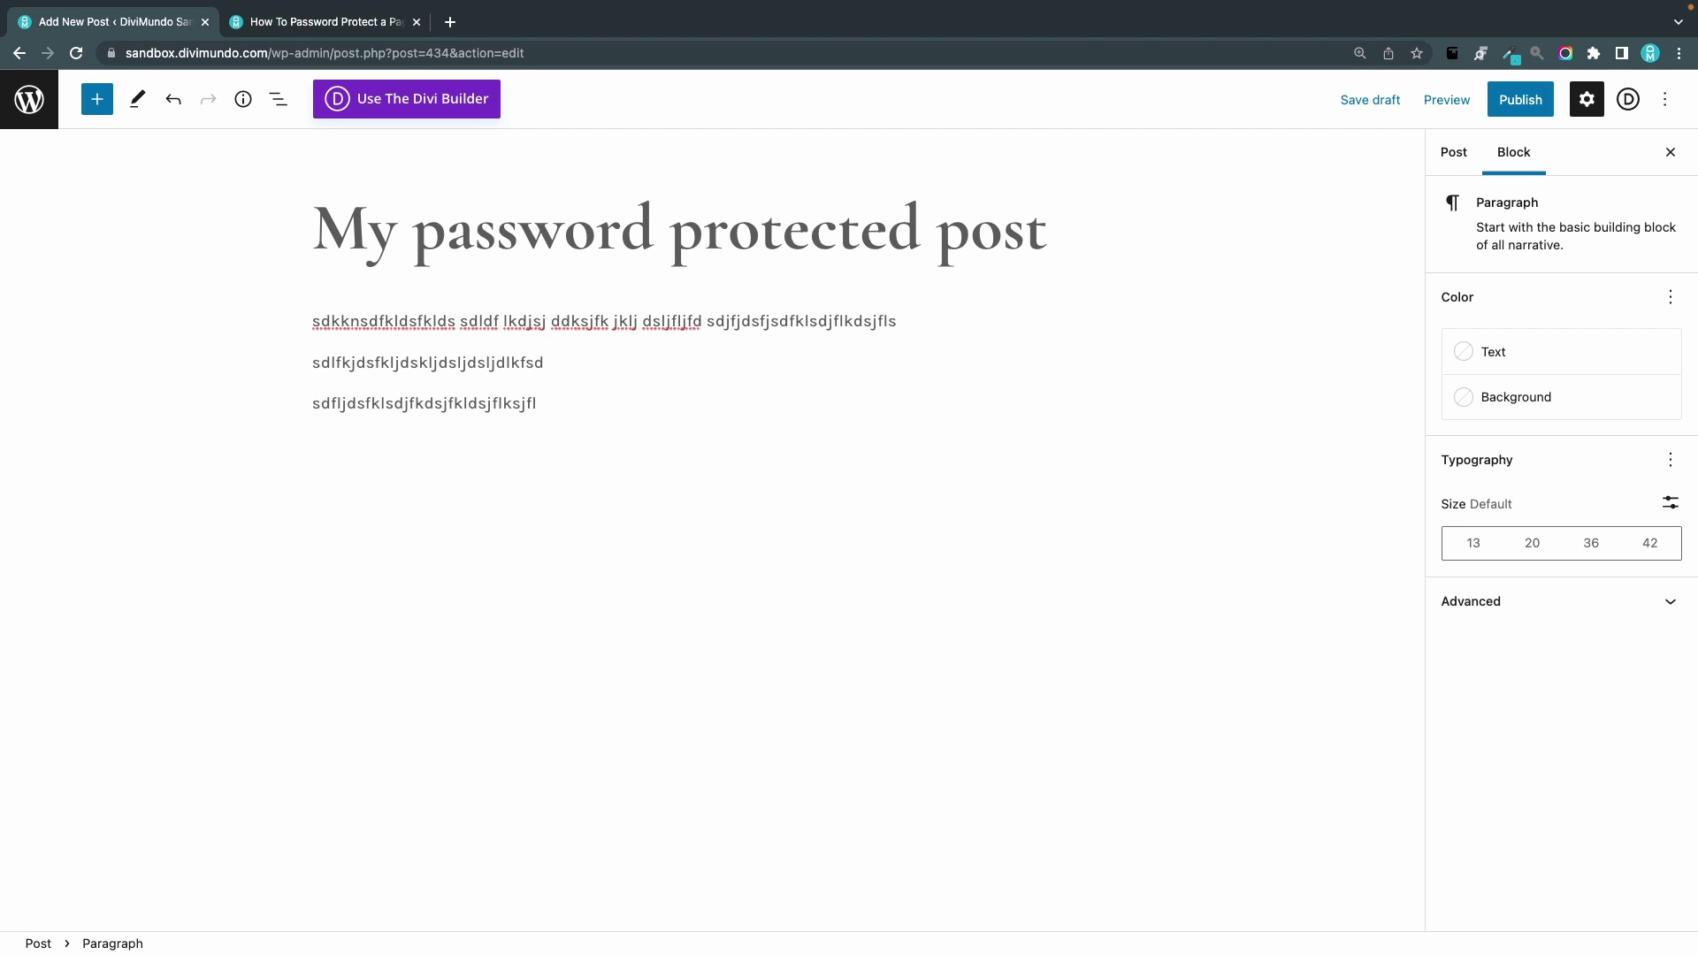
Set the post's visibility to Password Protected and enter a password
left_click(1457, 154)
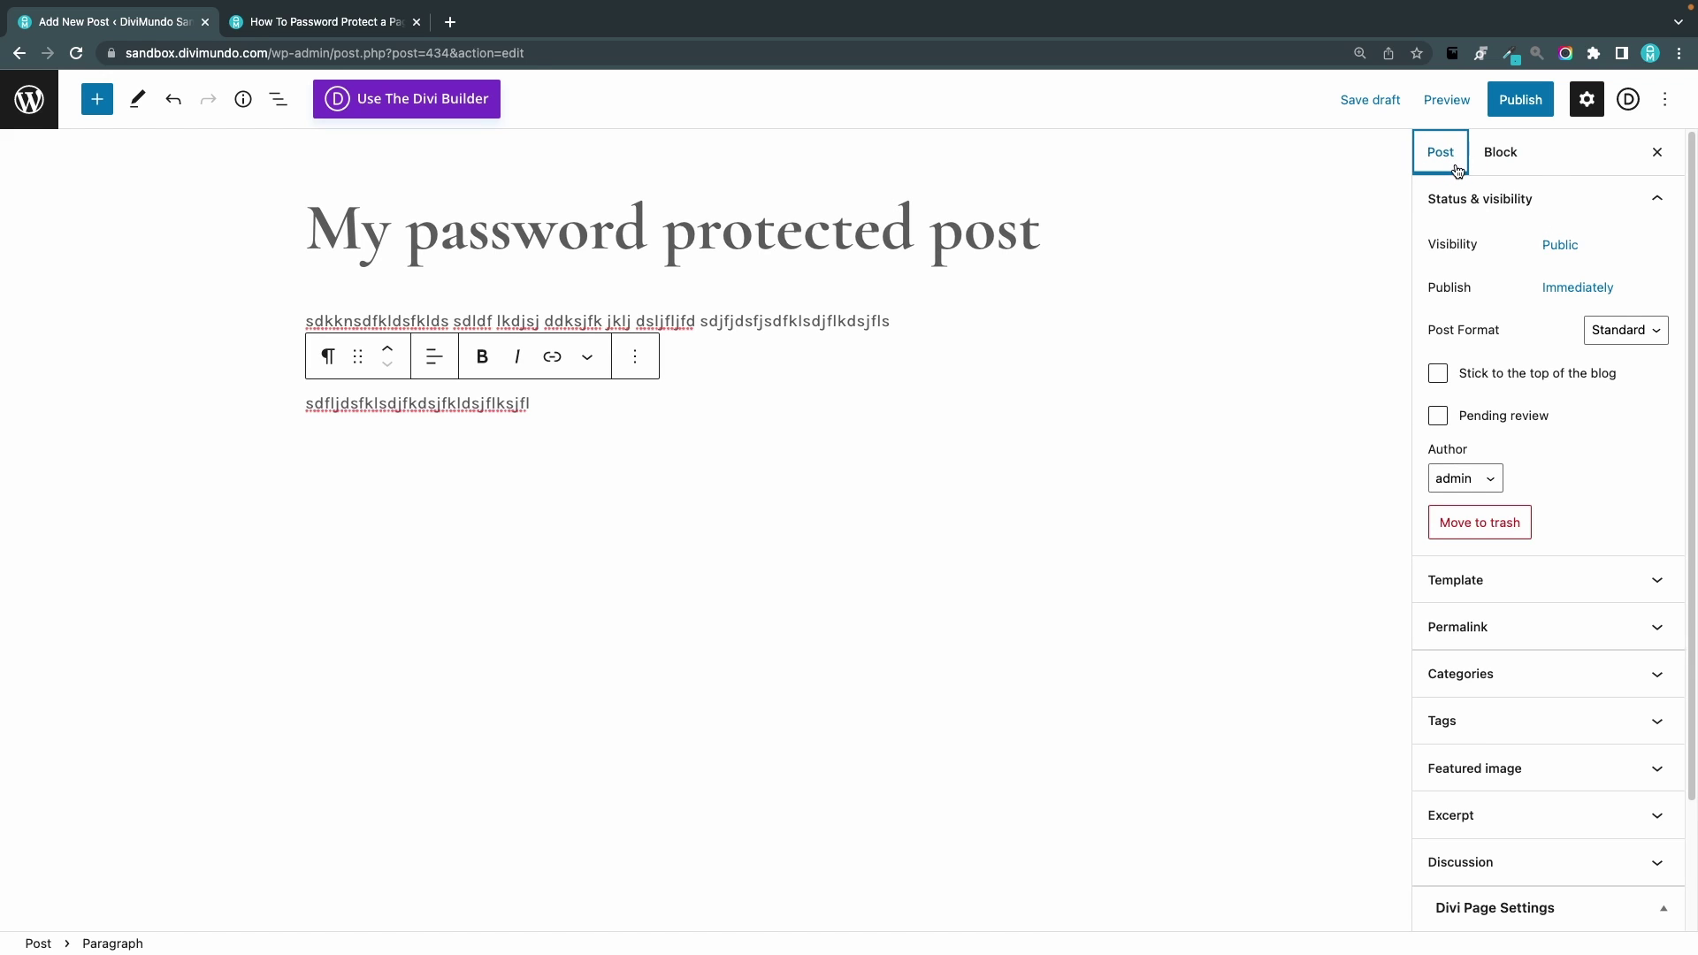
left_click(1559, 247)
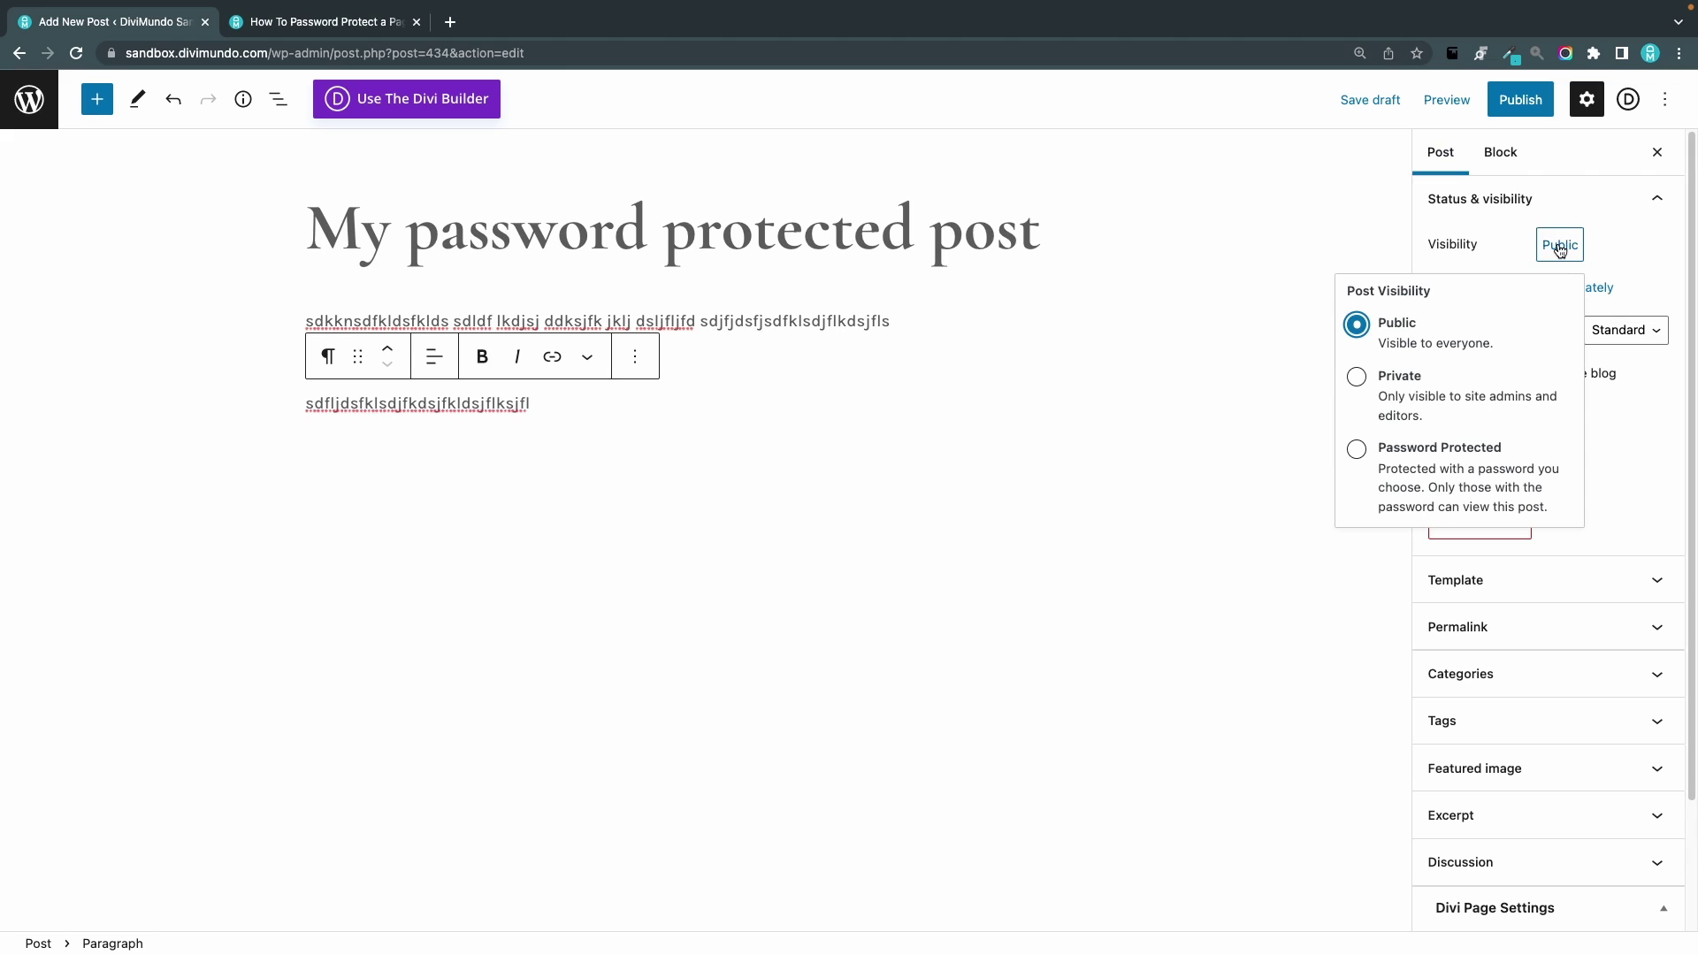
left_click(1357, 450)
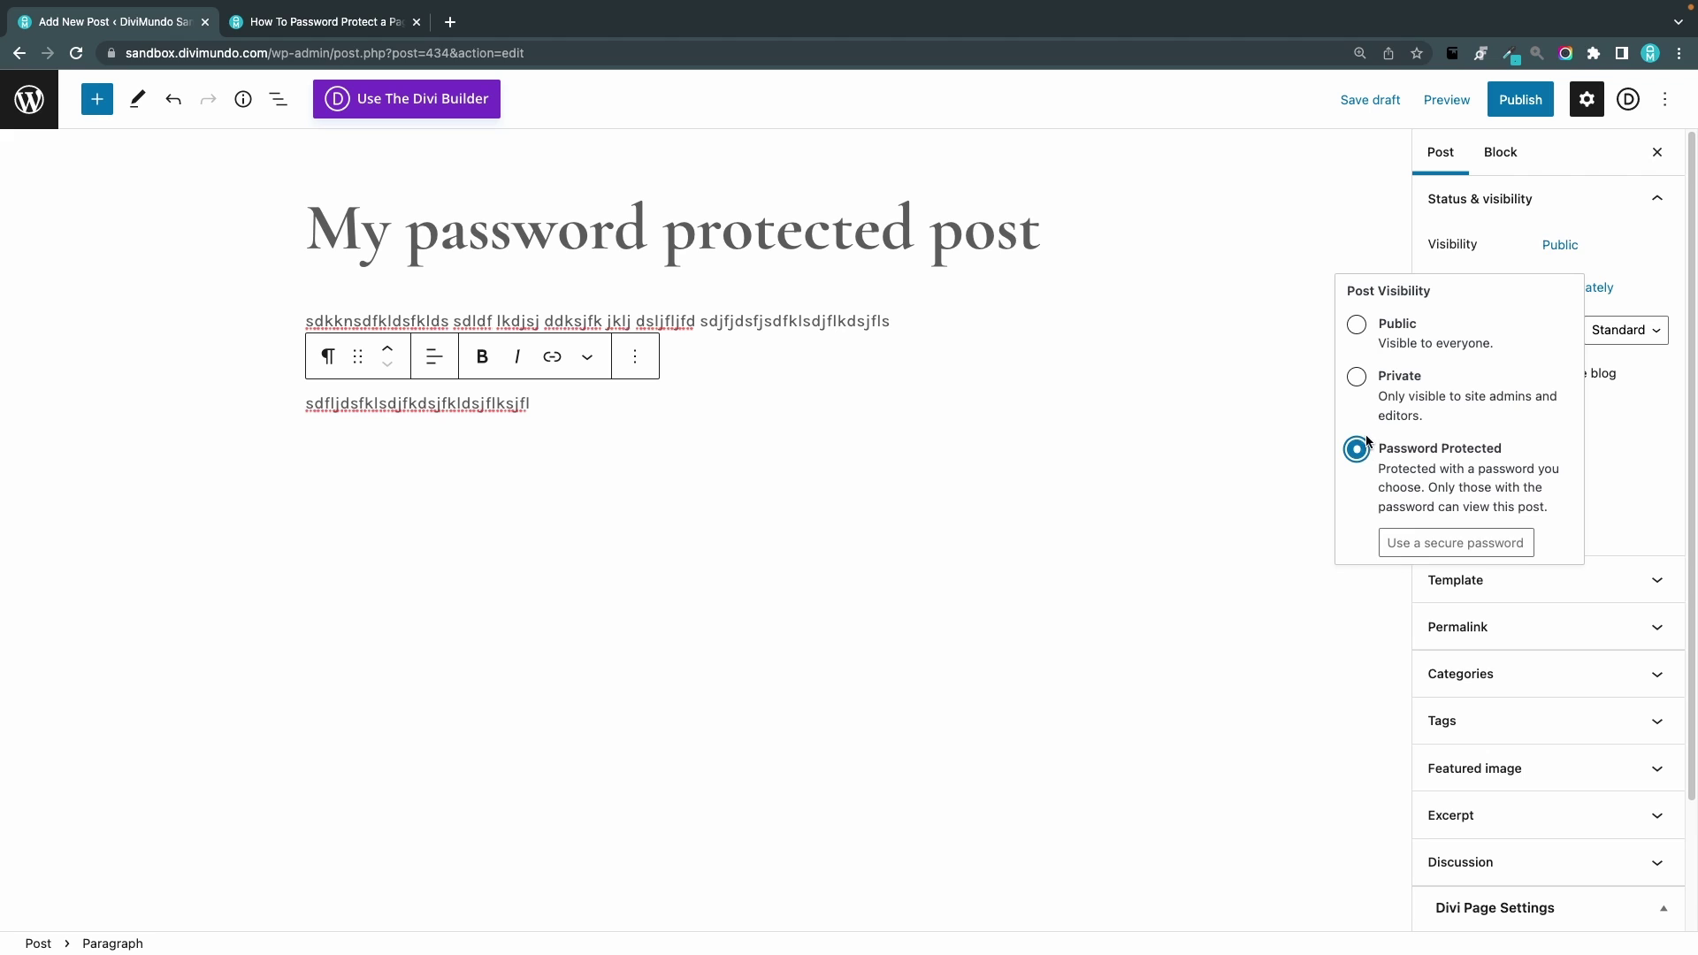
left_click(1474, 535)
type("123")
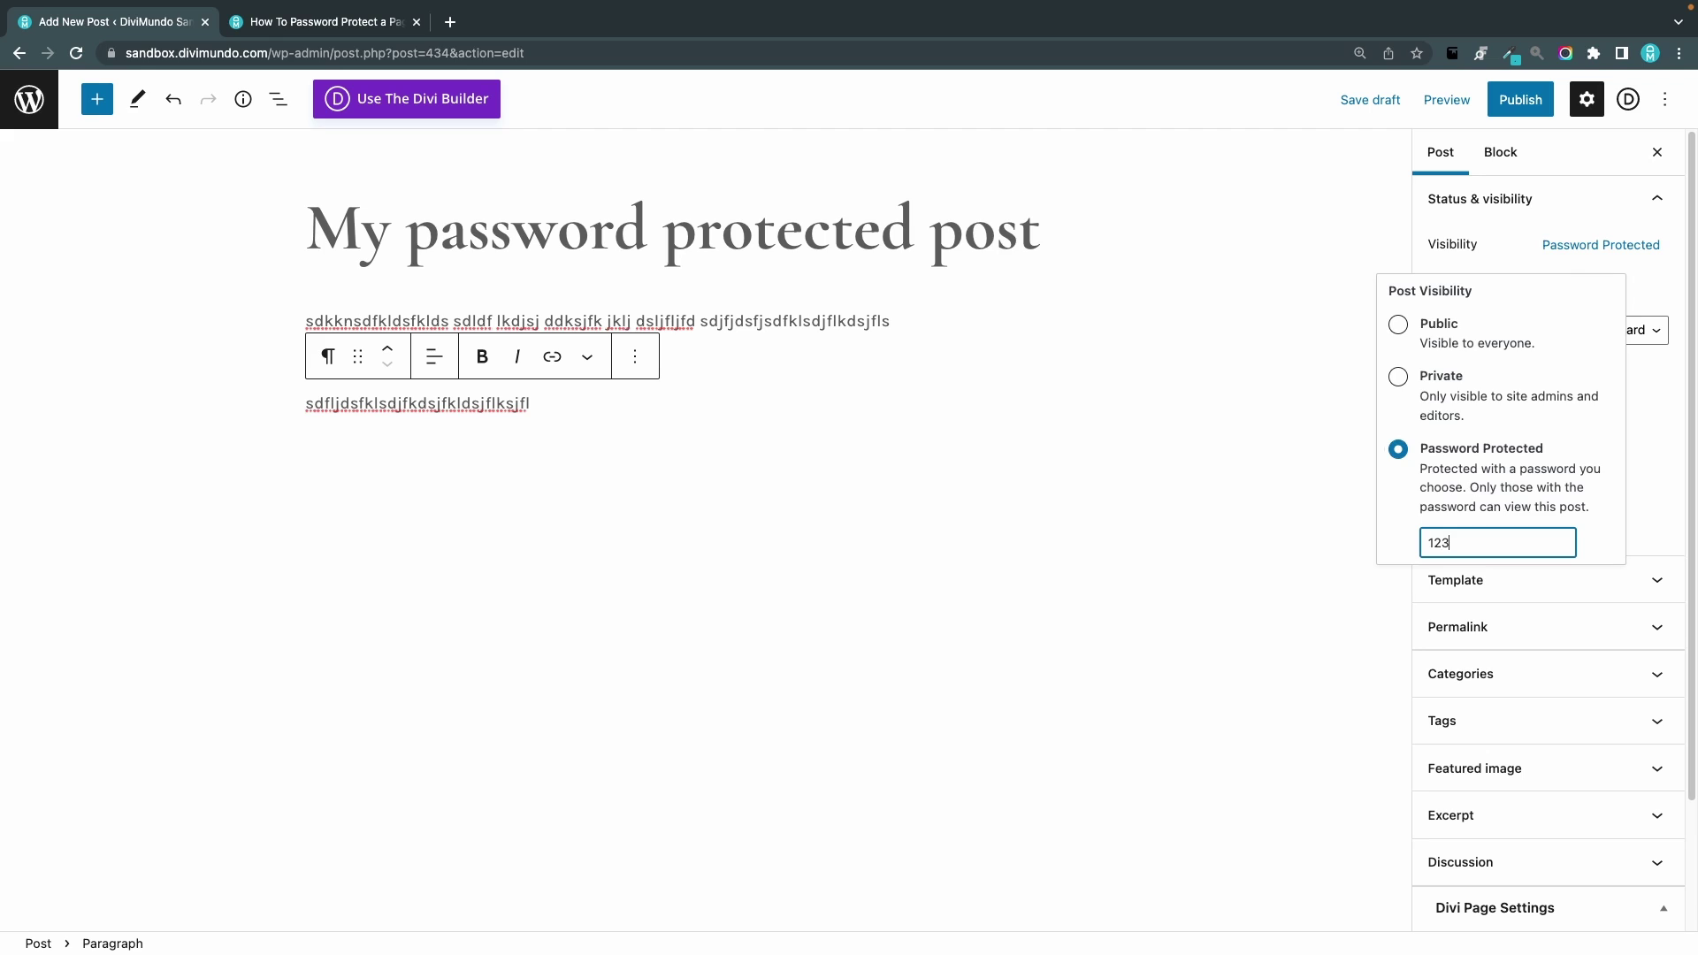
type("45678")
Publish the post, confirming in the pre-publish panel, and view its live page
left_click(1538, 108)
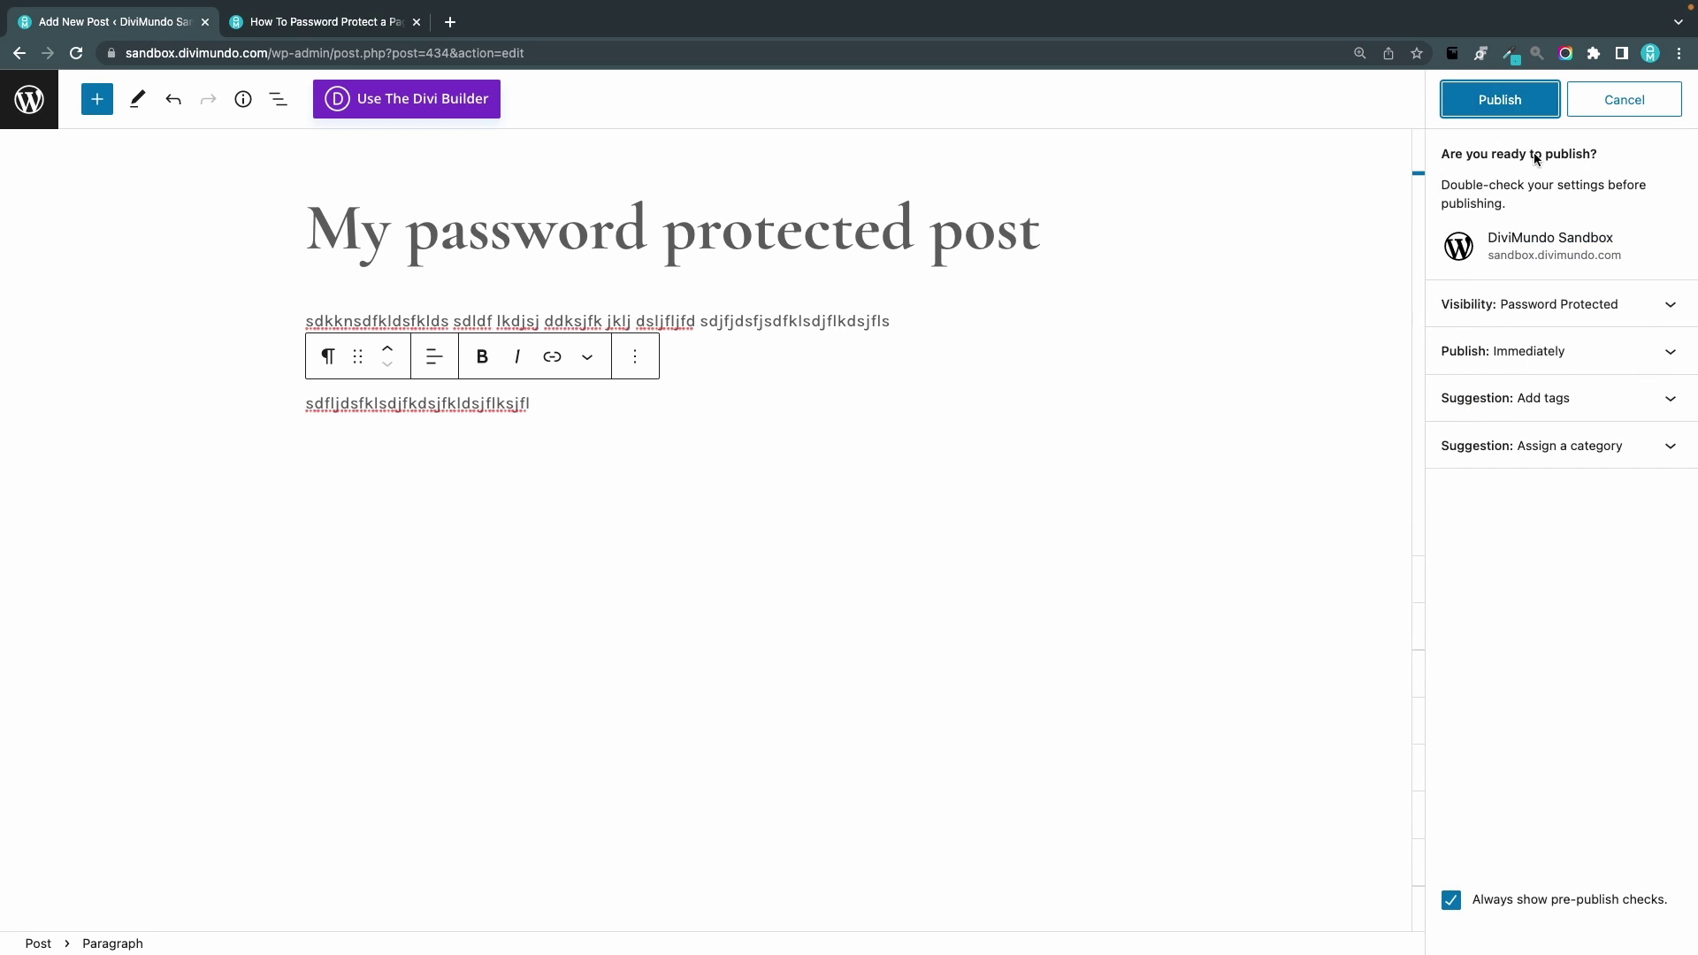
left_click(1511, 110)
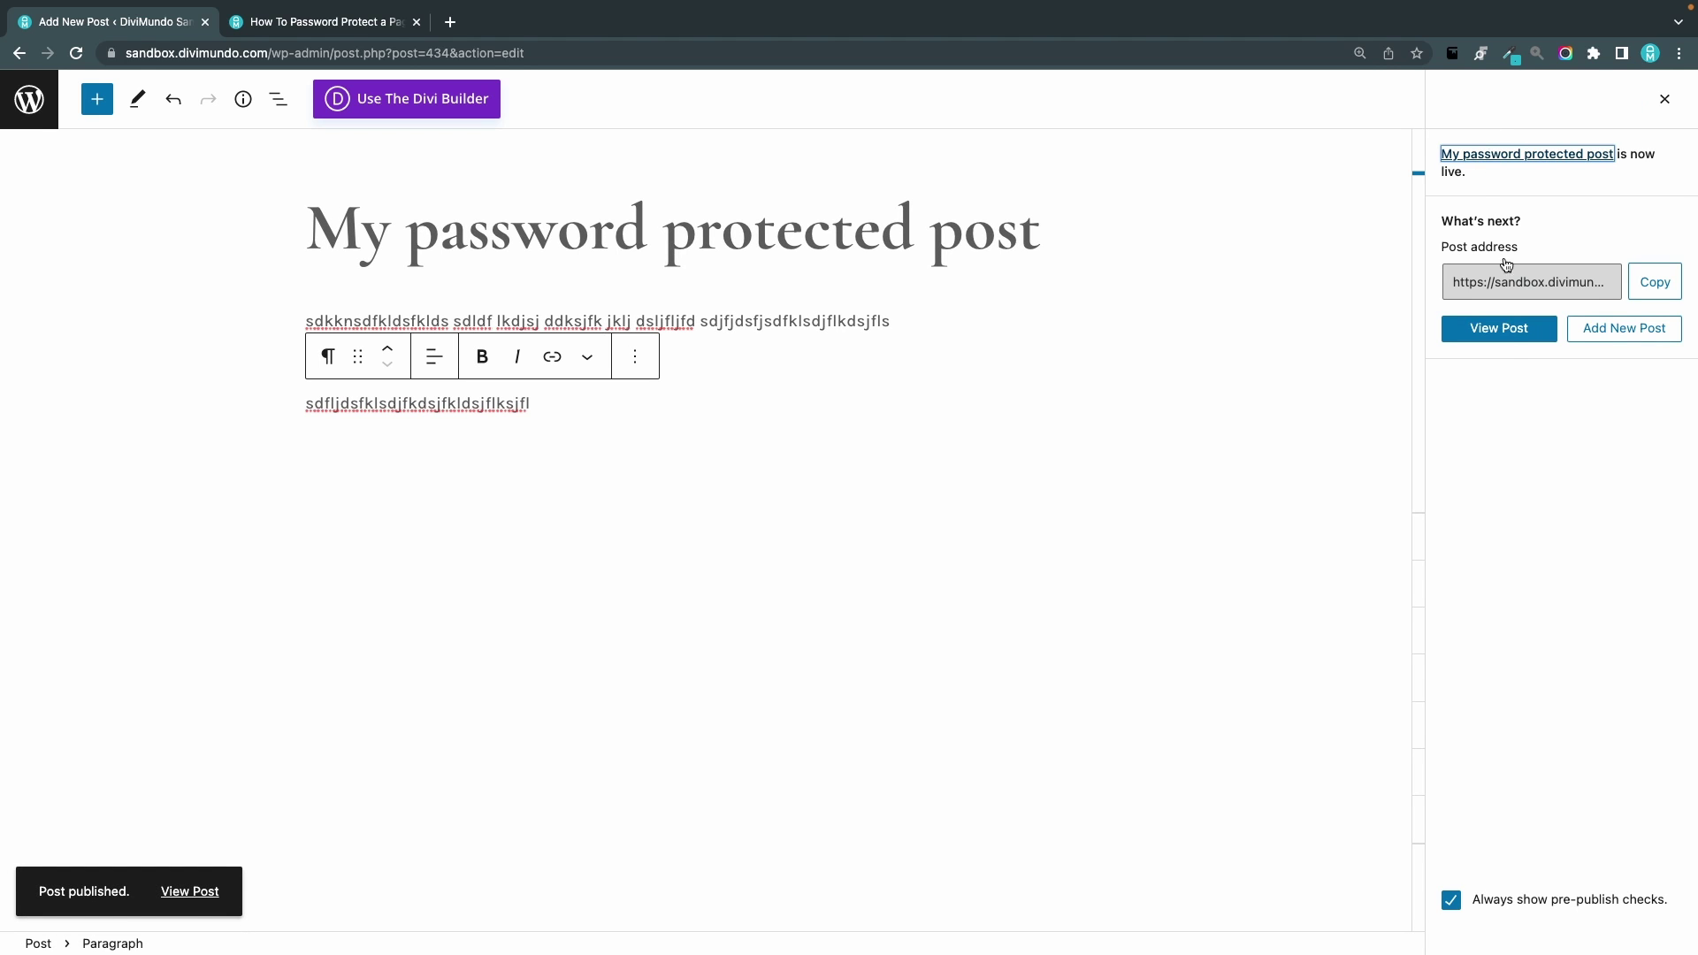
left_click(1512, 338)
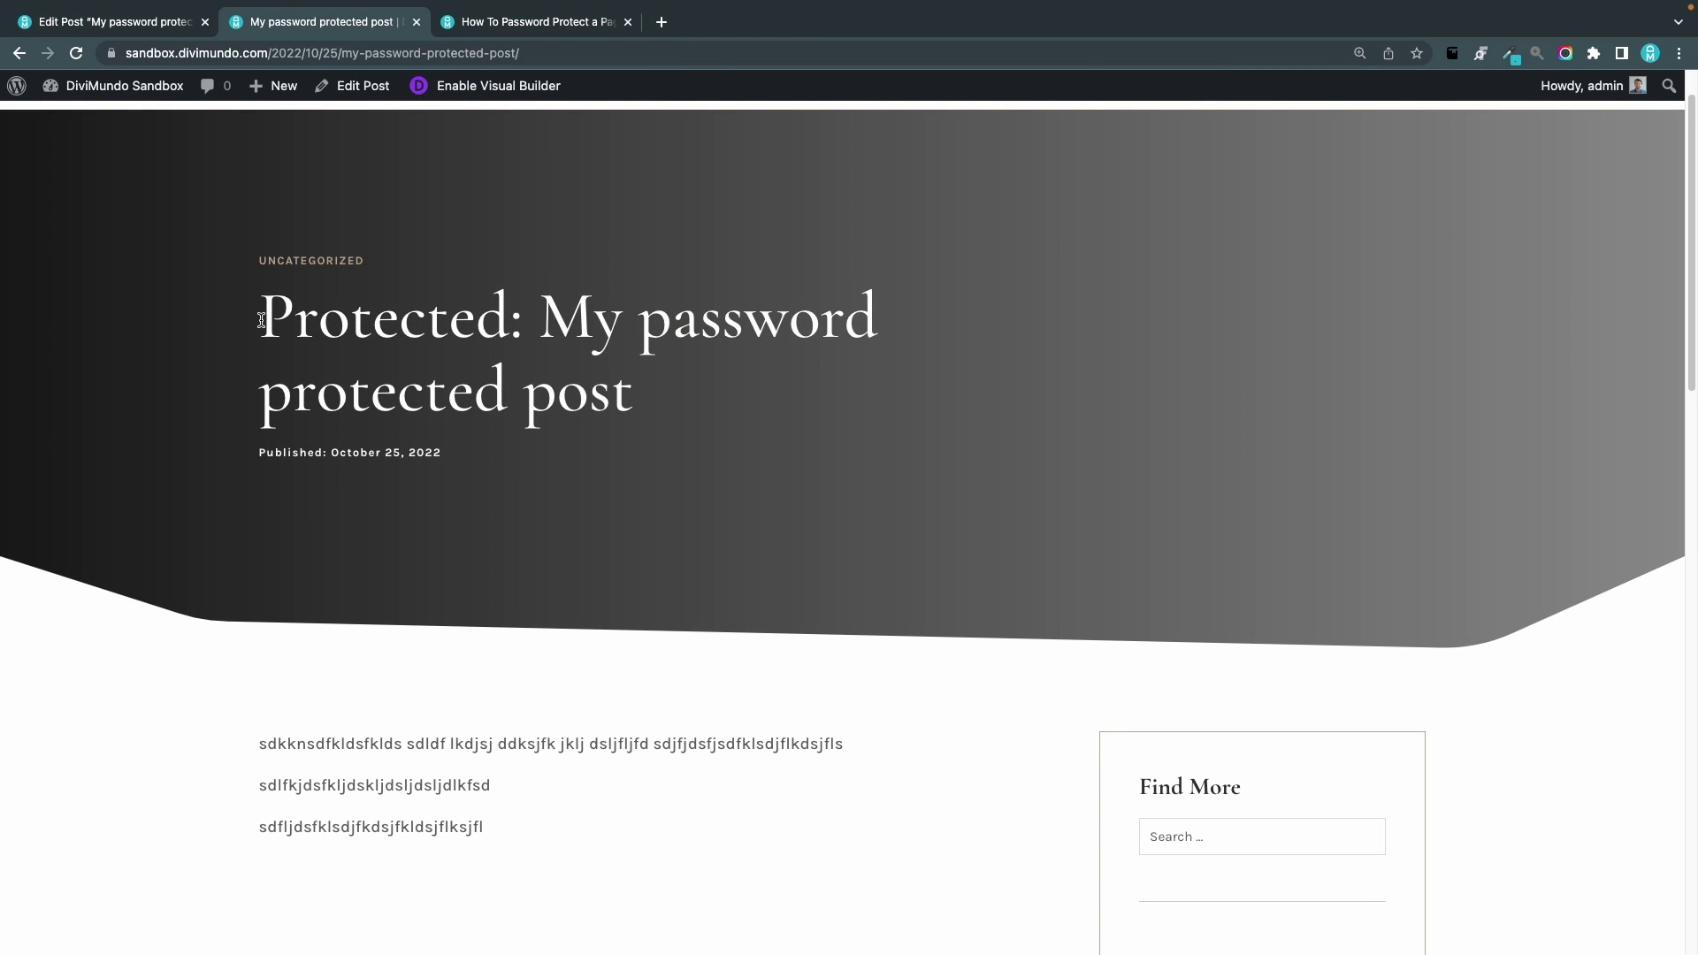
Highlight the 'Protected:' prefix in the live post title, then bring up Chrome's menu
double_click(513, 323)
left_click_drag(512, 323, 254, 326)
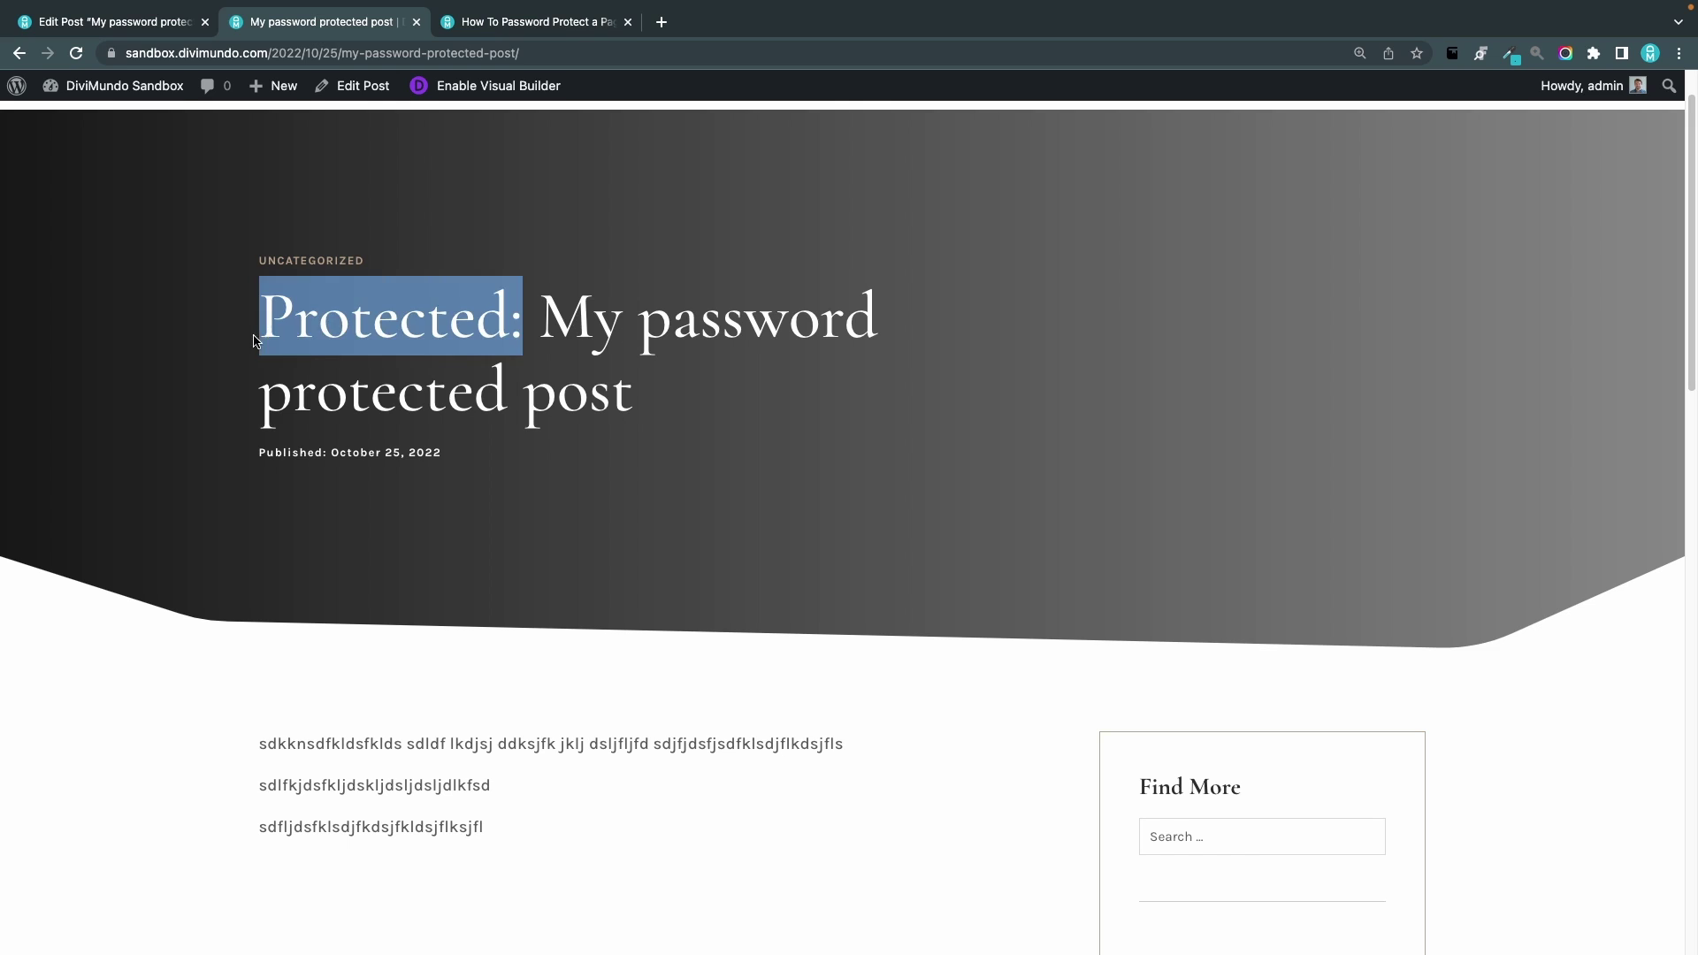
left_click(547, 786)
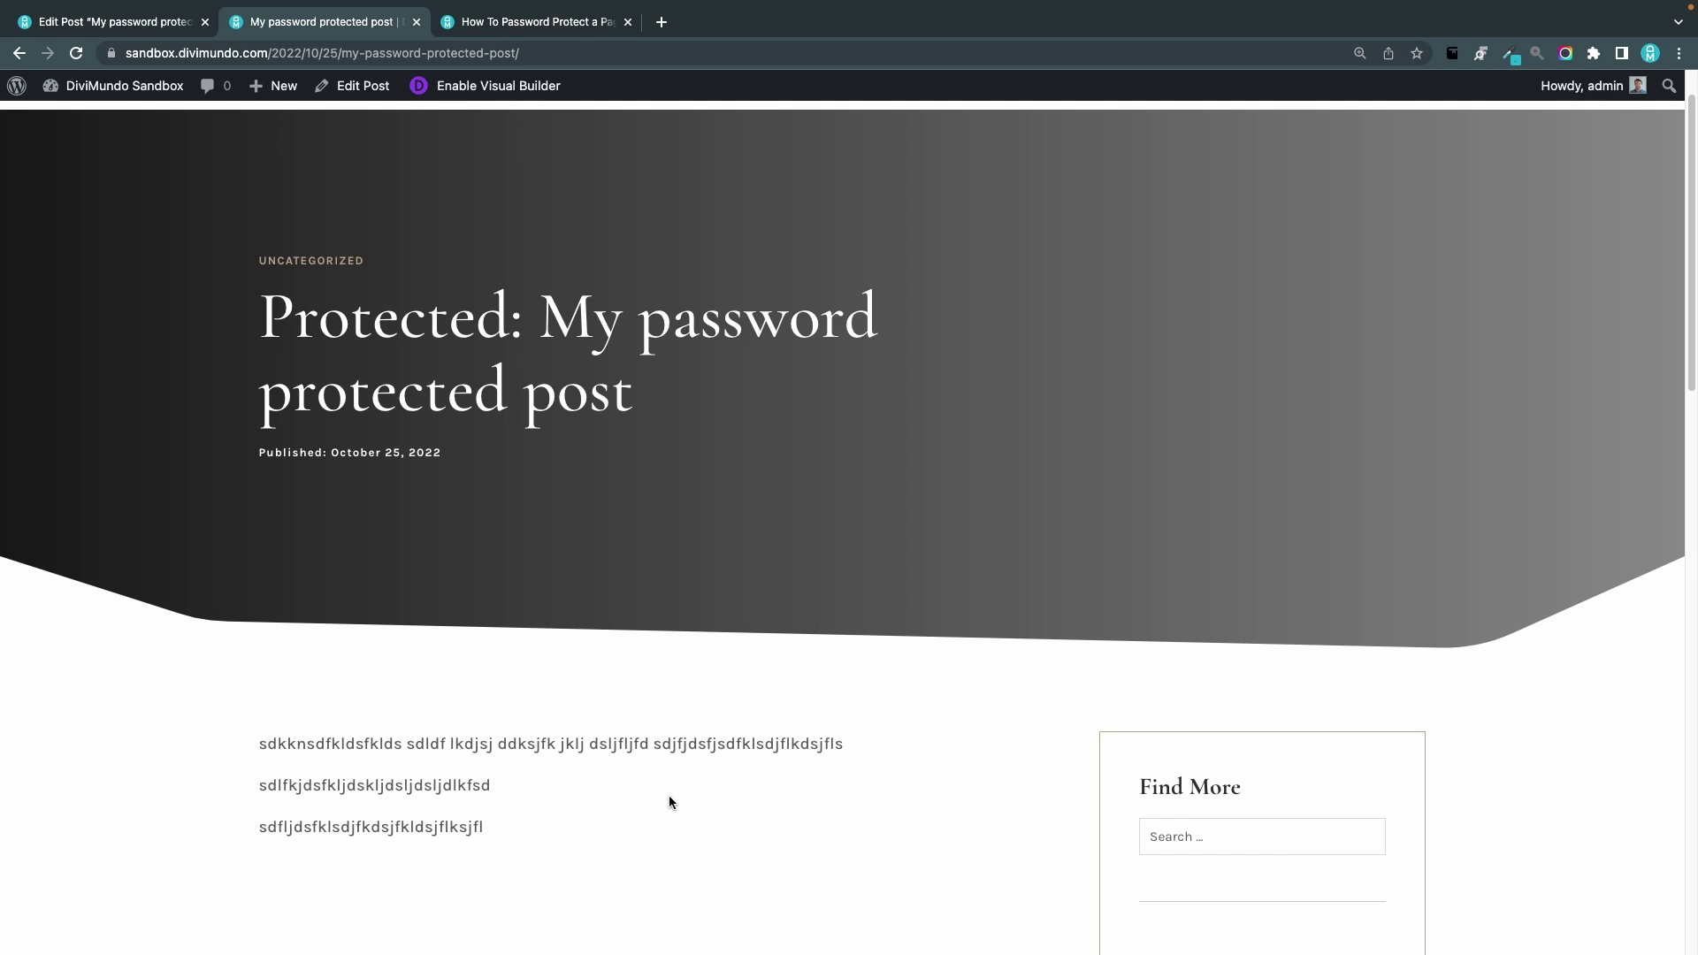
left_click(1678, 54)
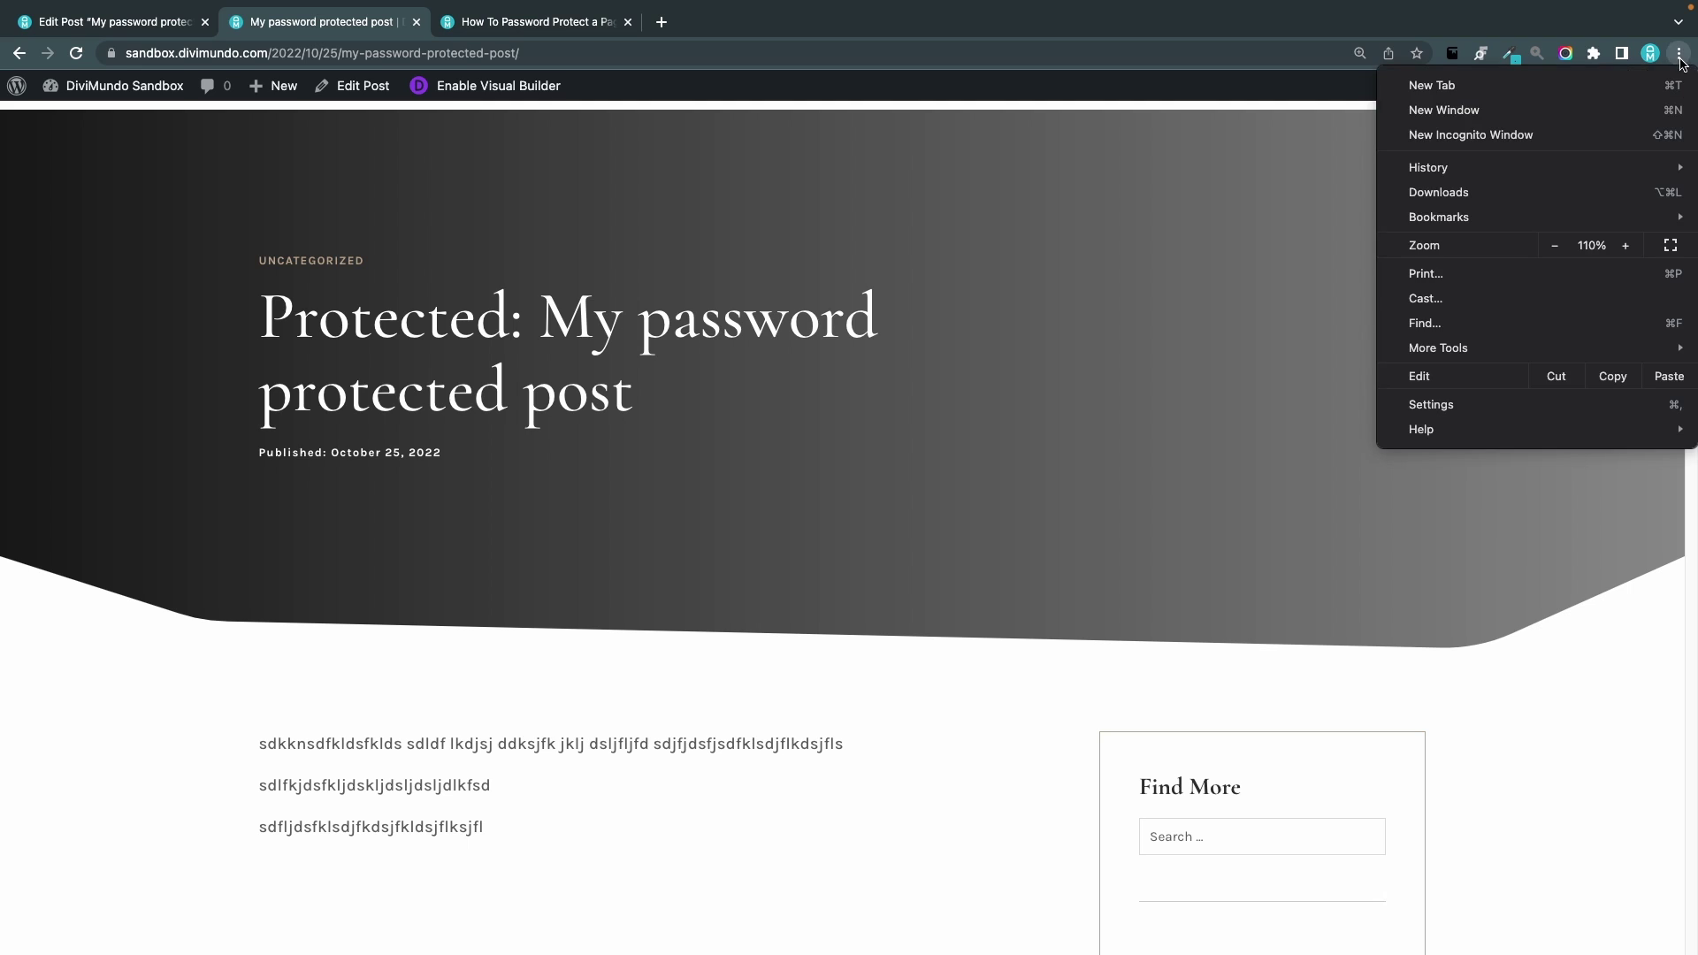
Load the post URL in an incognito window and unlock it with the password
left_click(1453, 138)
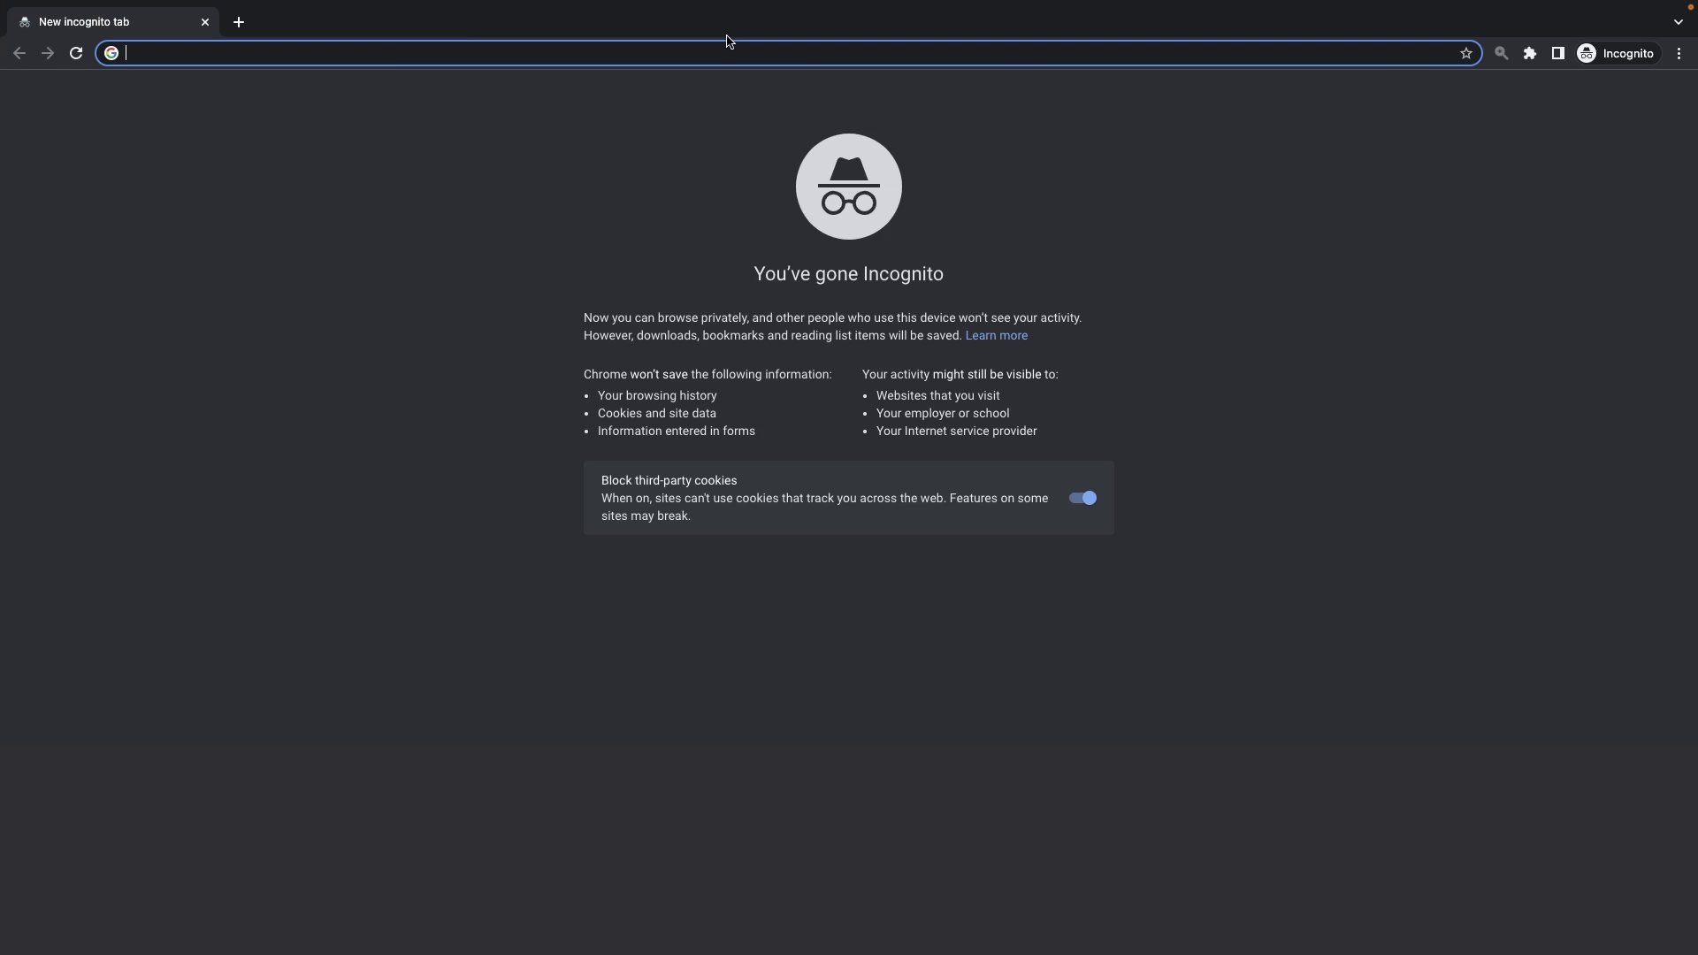
key("ctrl+v")
key("Return")
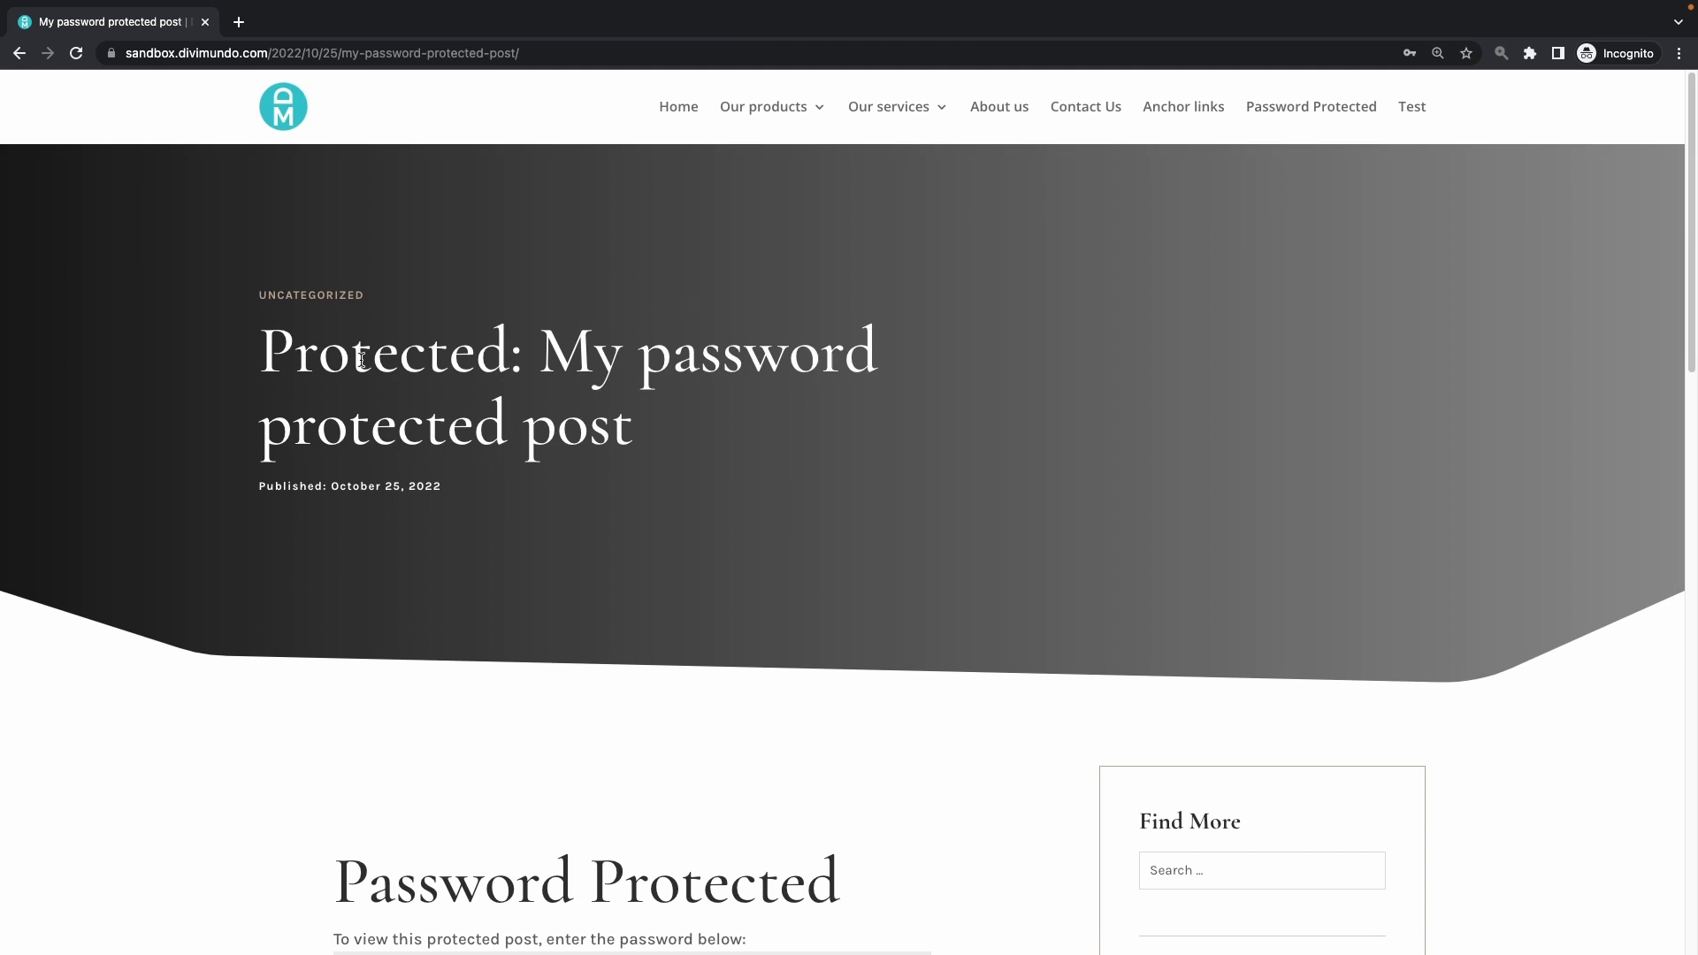
scroll(692, 365, "down", 4)
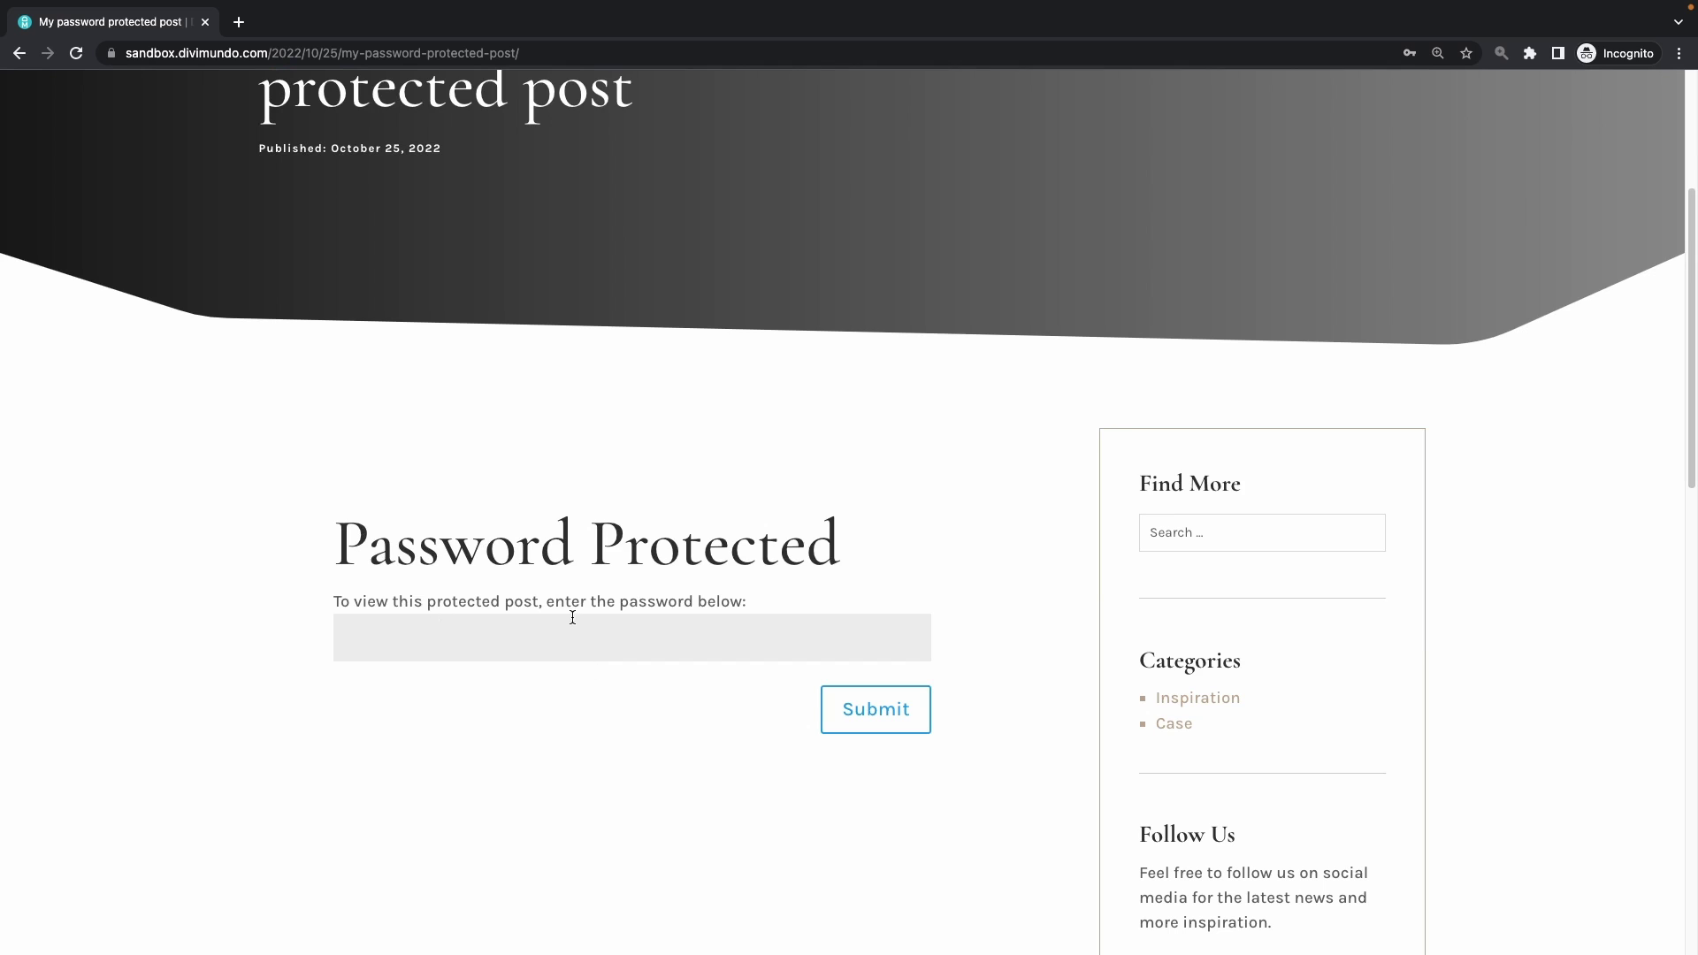
left_click(543, 642)
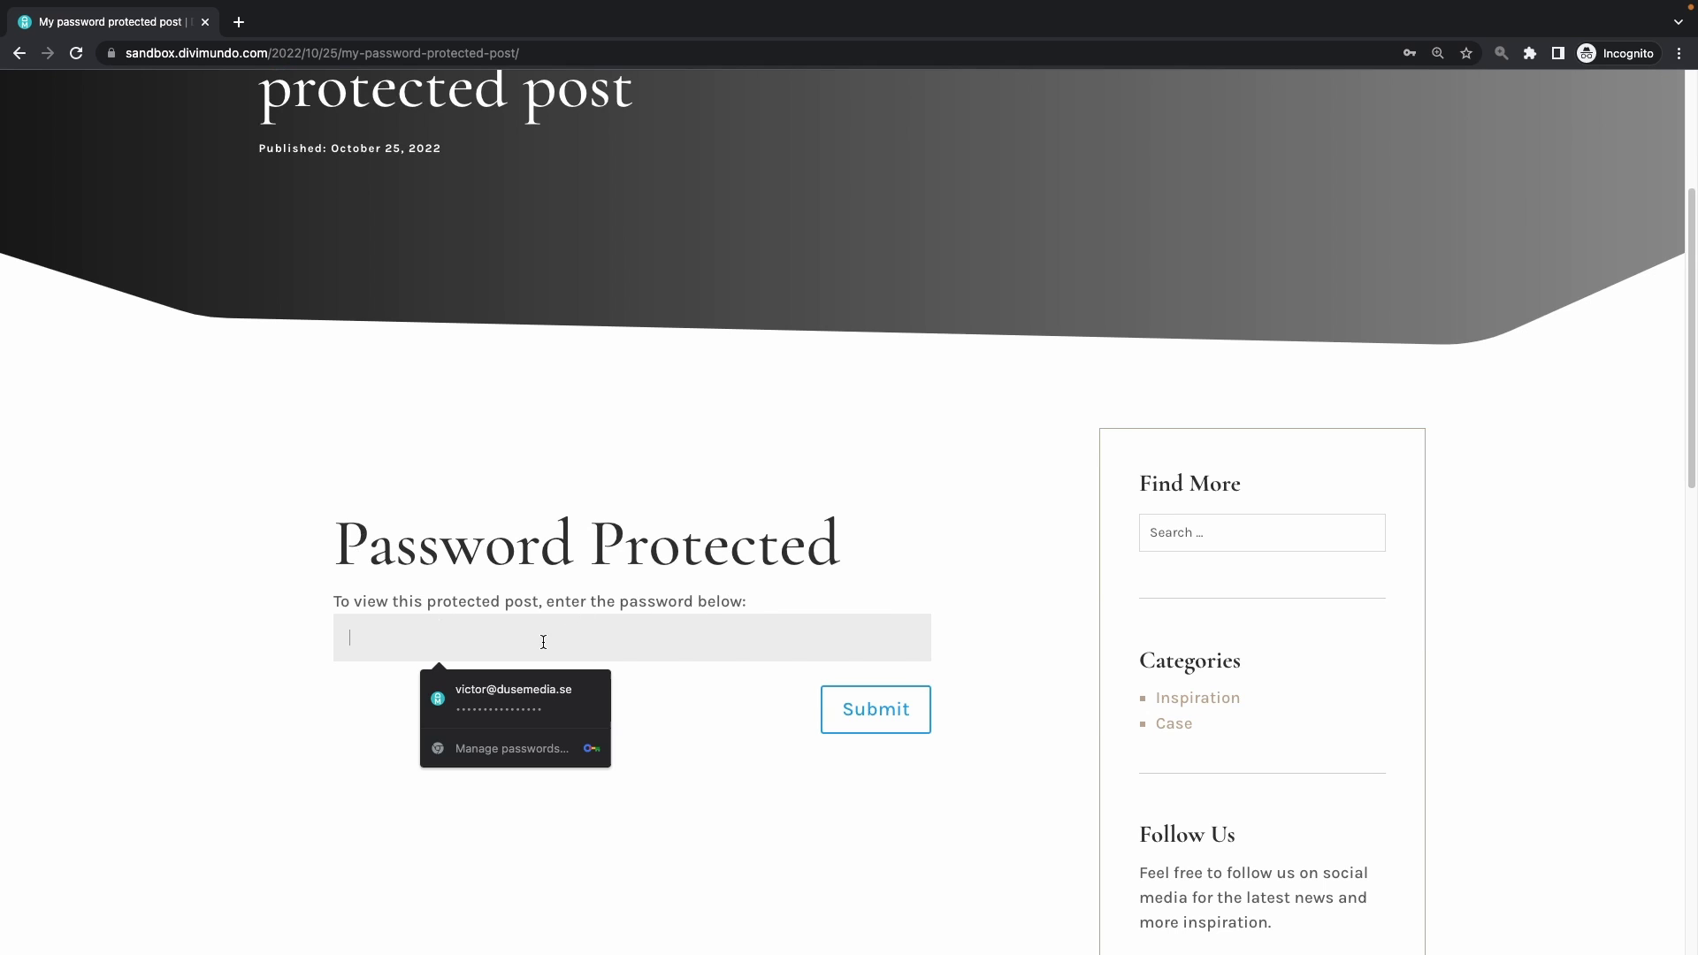
type("••••••")
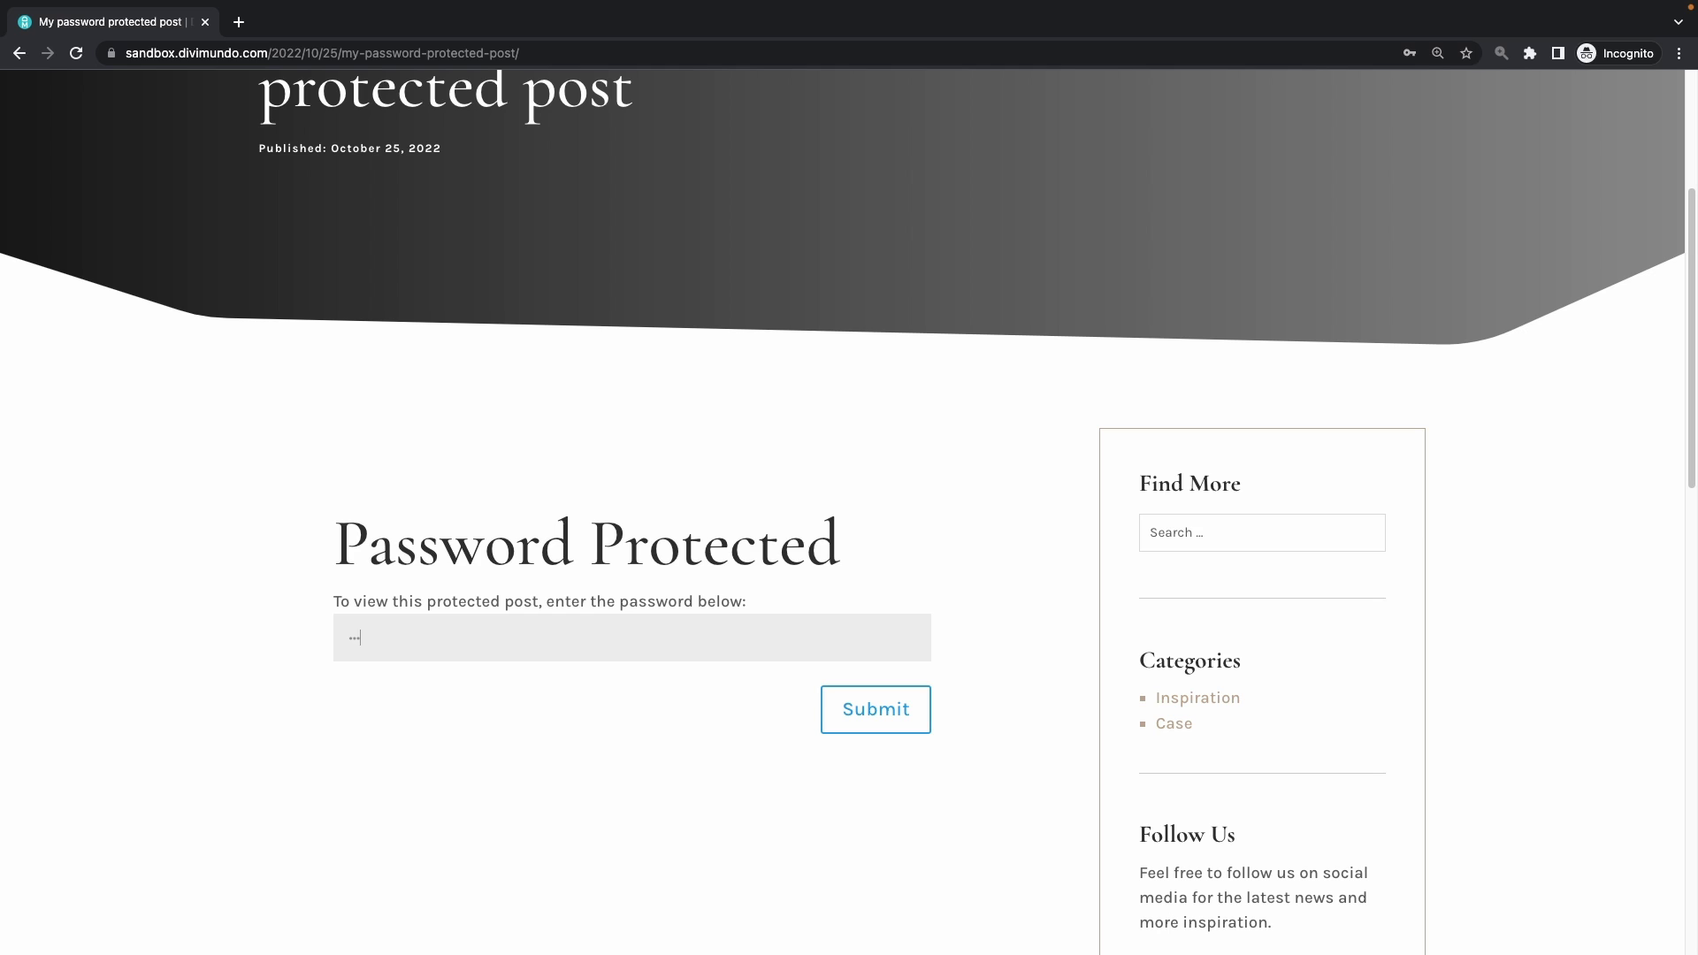
type("••")
left_click(856, 711)
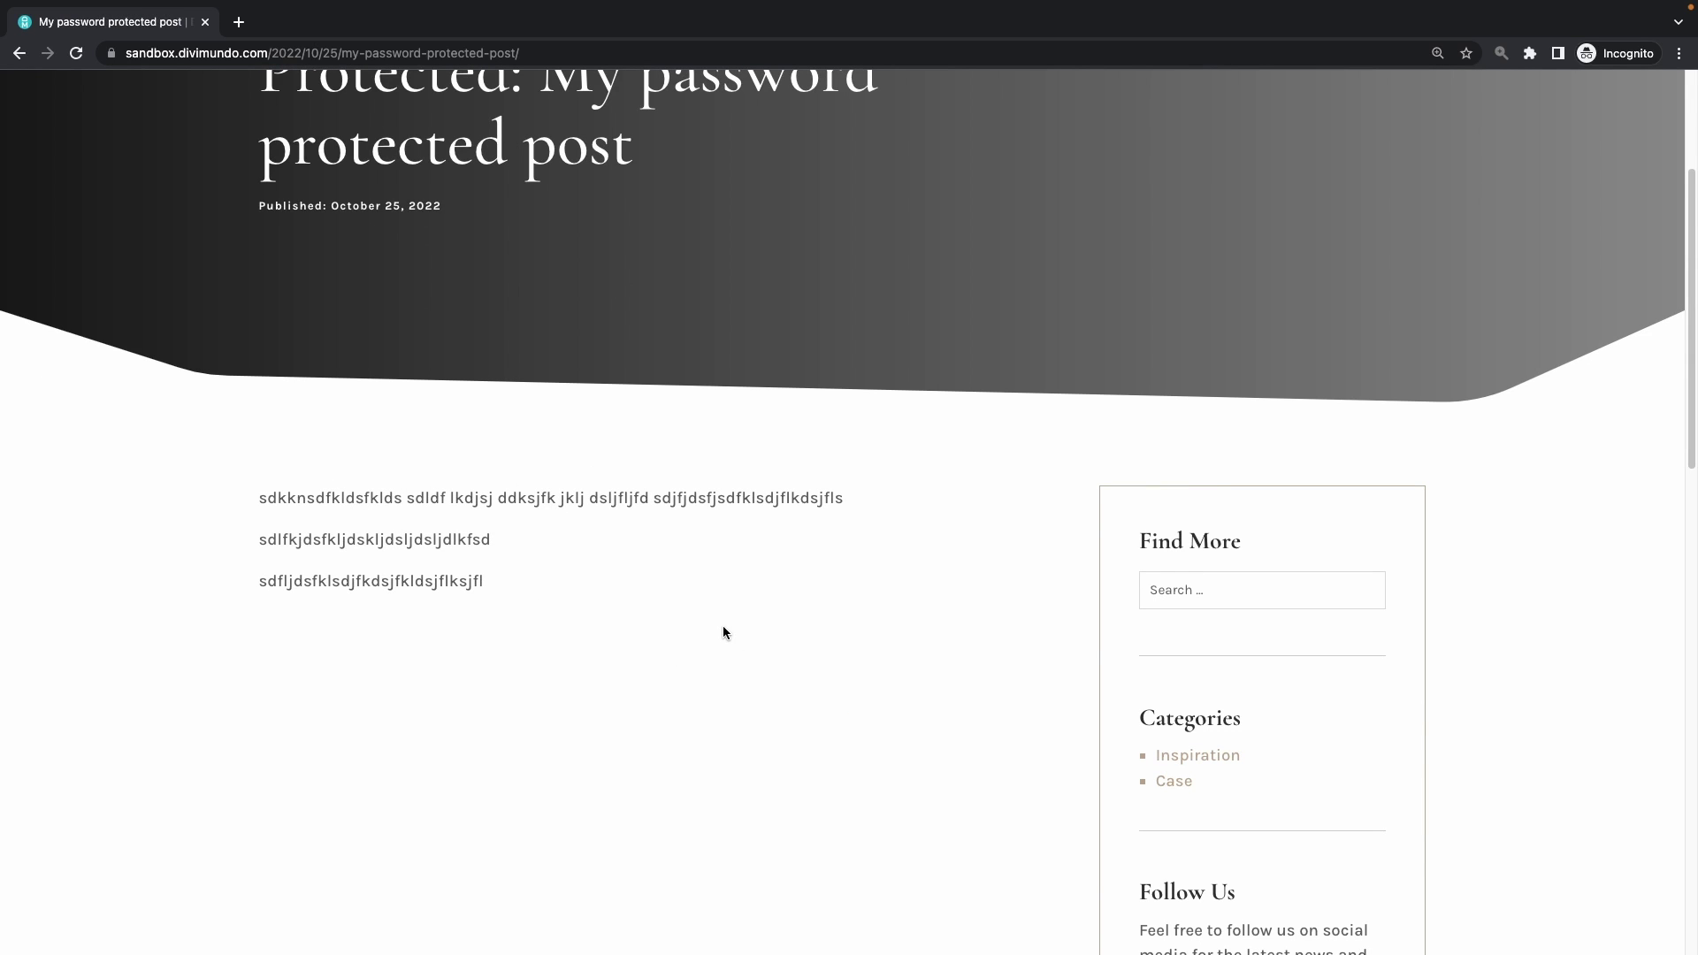
Return to the Edit Post screen for 'My password protected post'
key("super+Tab")
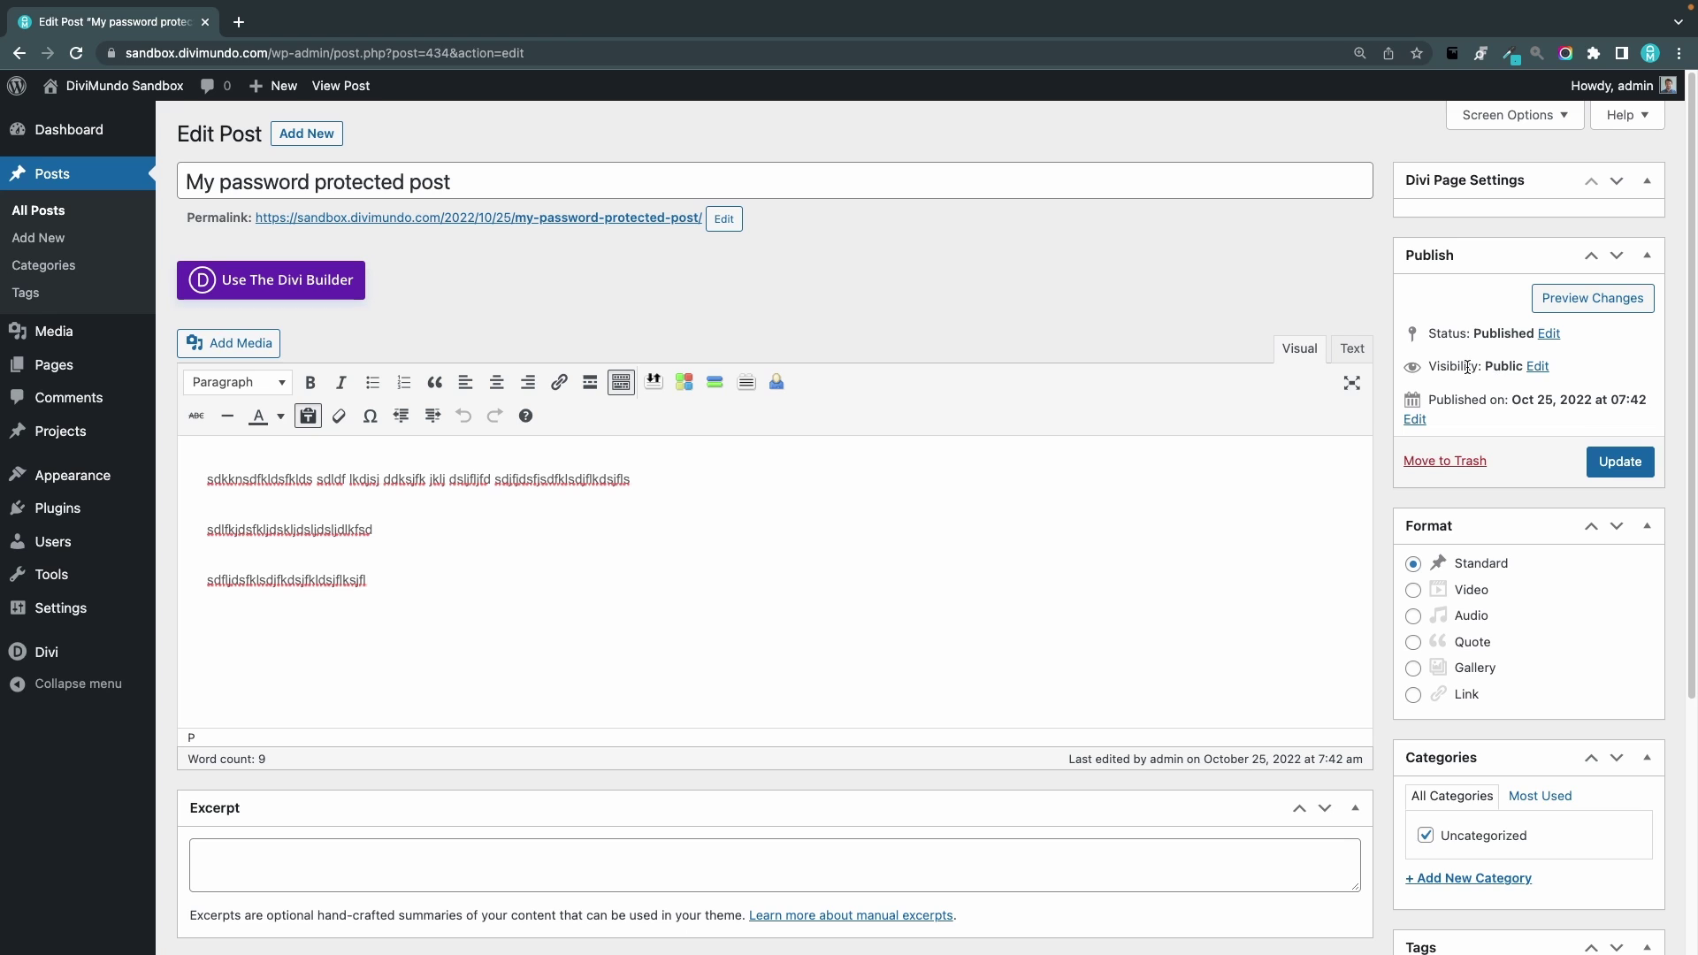
Change the post's visibility to Password protected and enter its password
left_click(1538, 366)
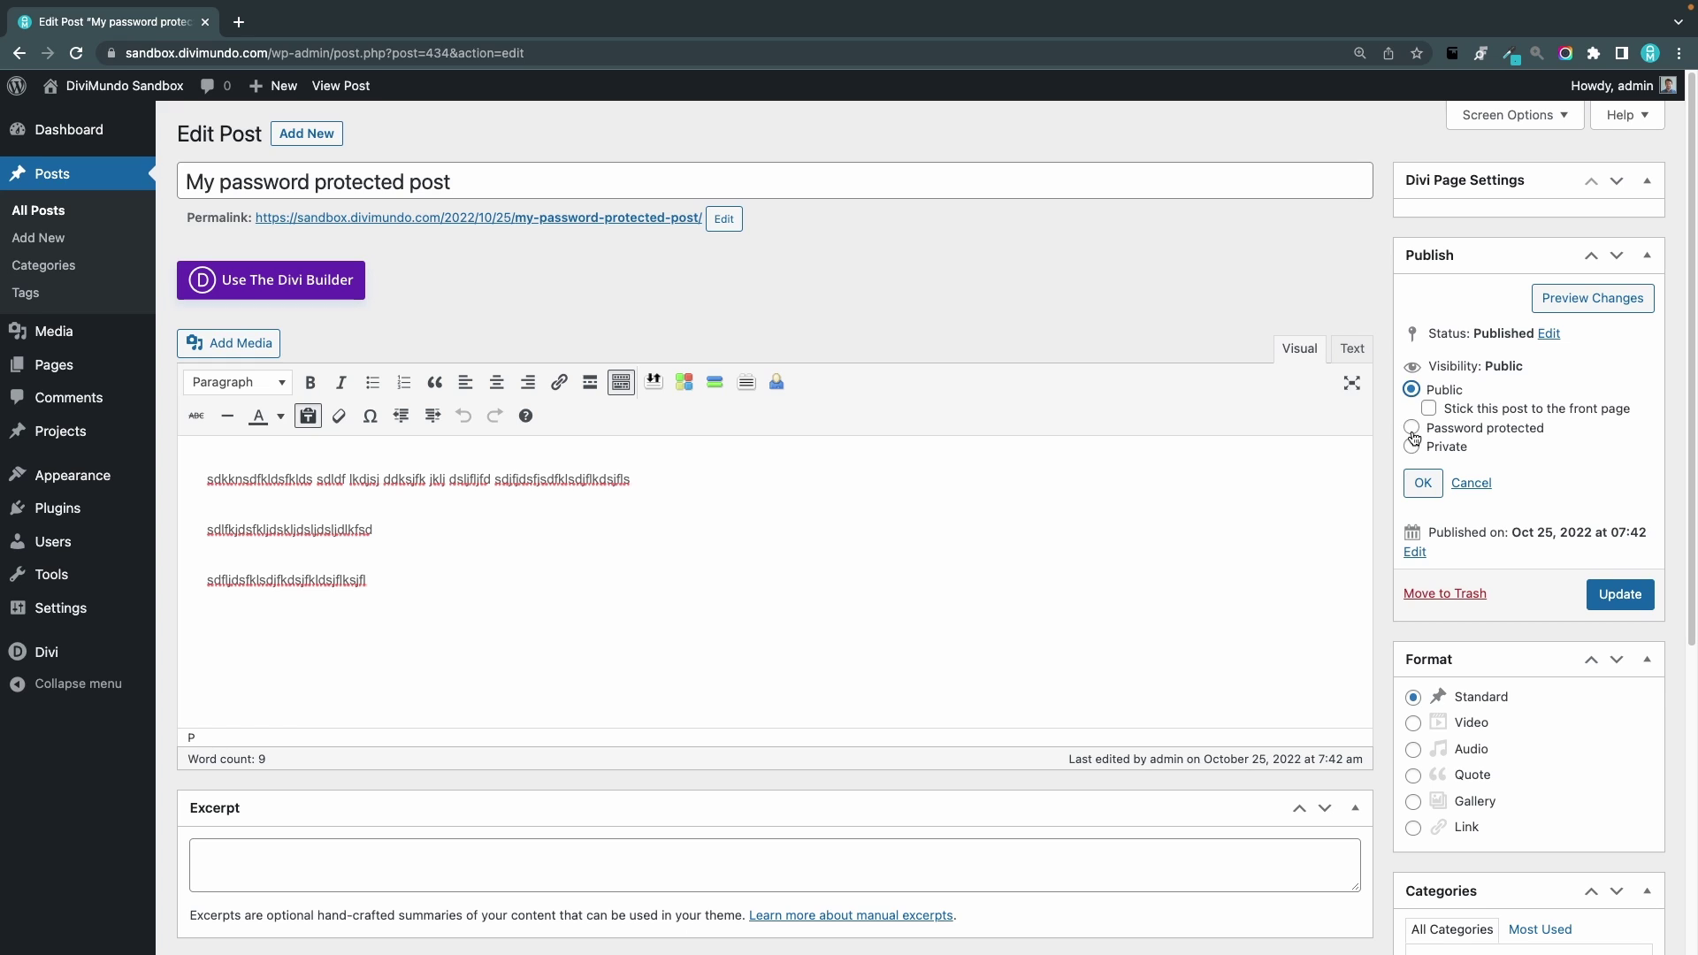
left_click(1413, 429)
left_click(1477, 442)
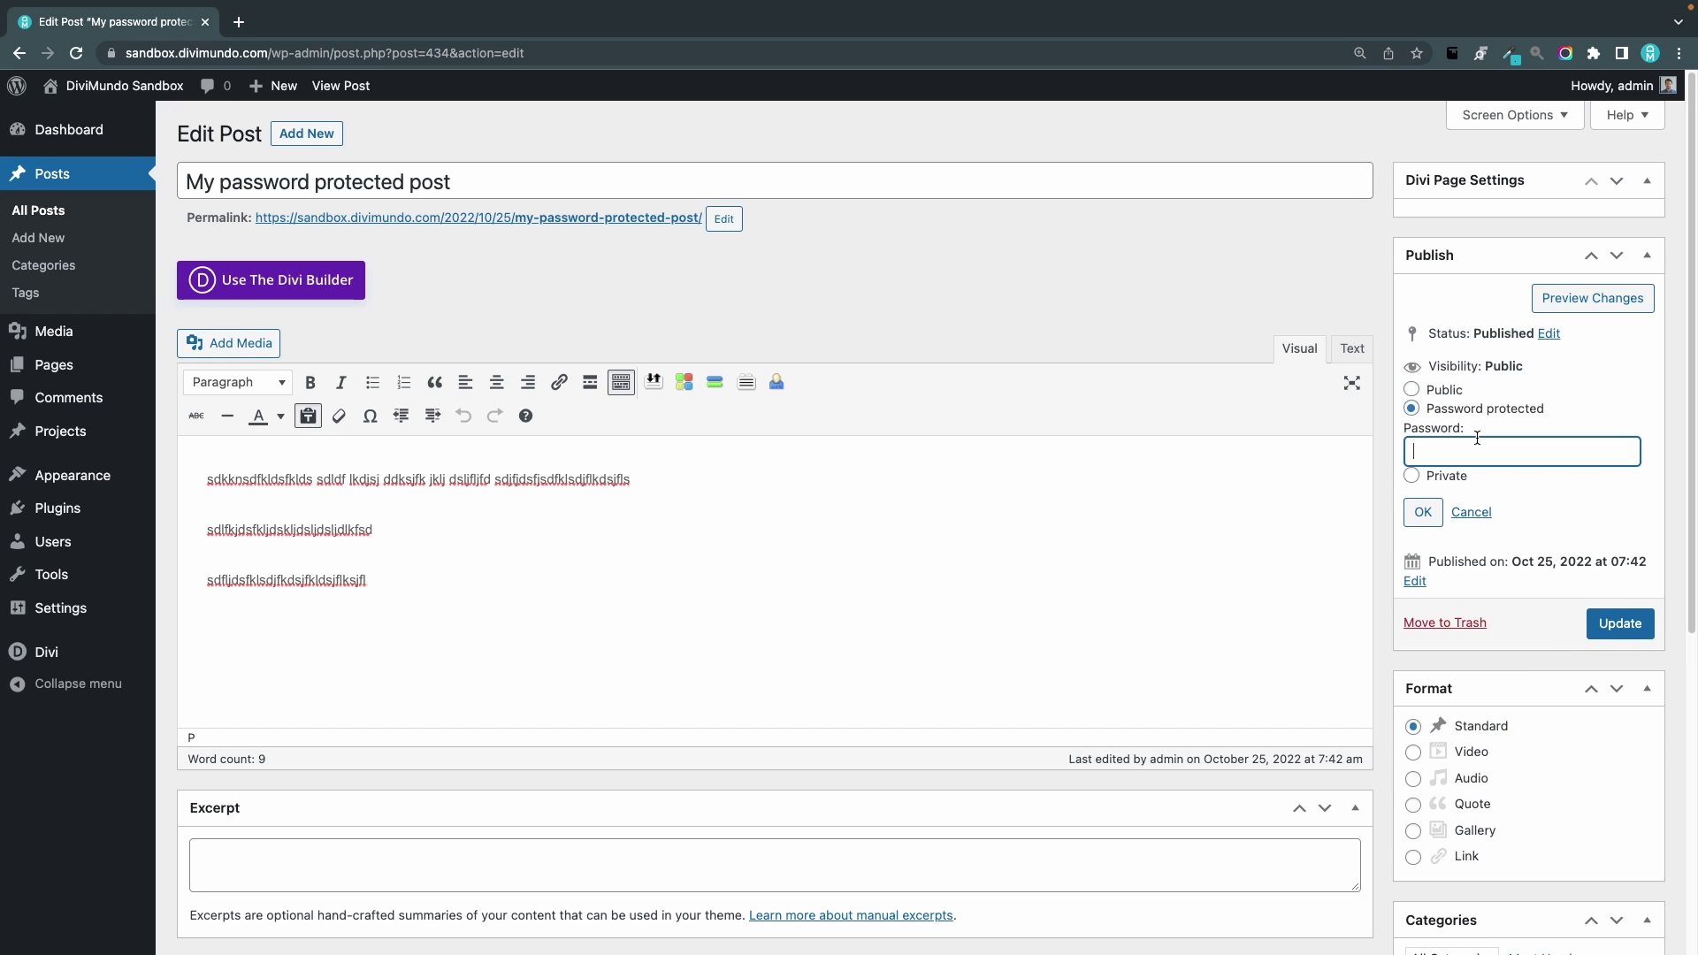
type("12345678")
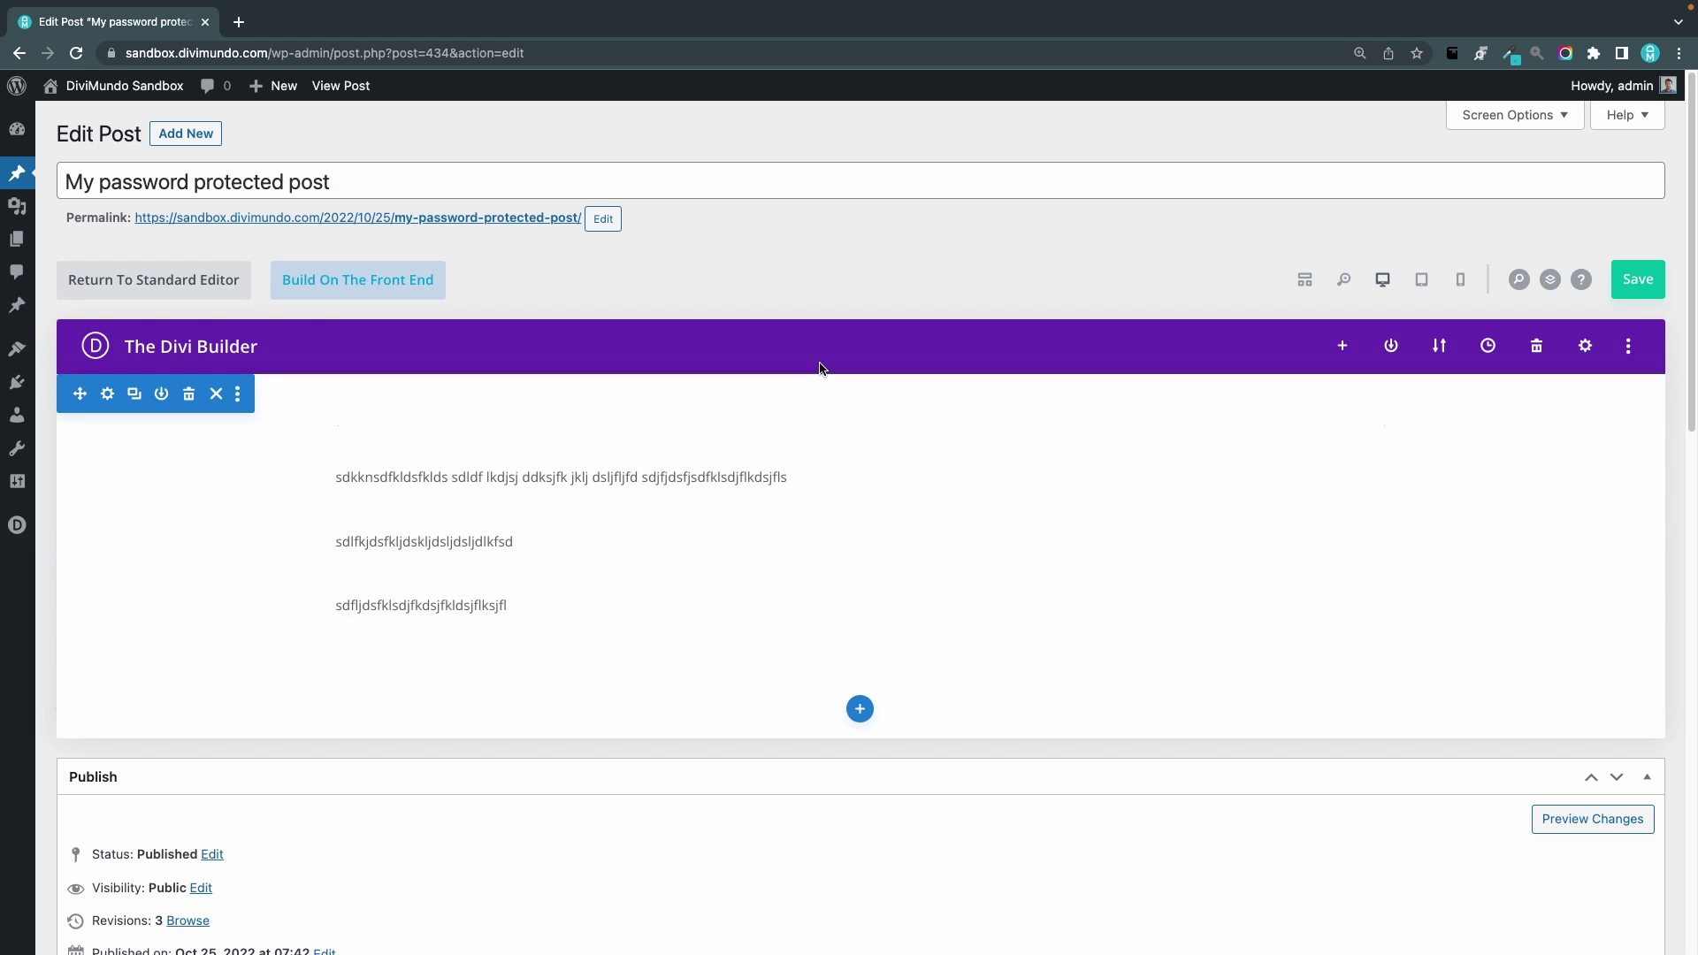
Set the Divi post's visibility to Password protected with a password and update the post
scroll(819, 367, "down", 3)
scroll(819, 362, "down", 5)
scroll(766, 297, "up", 2)
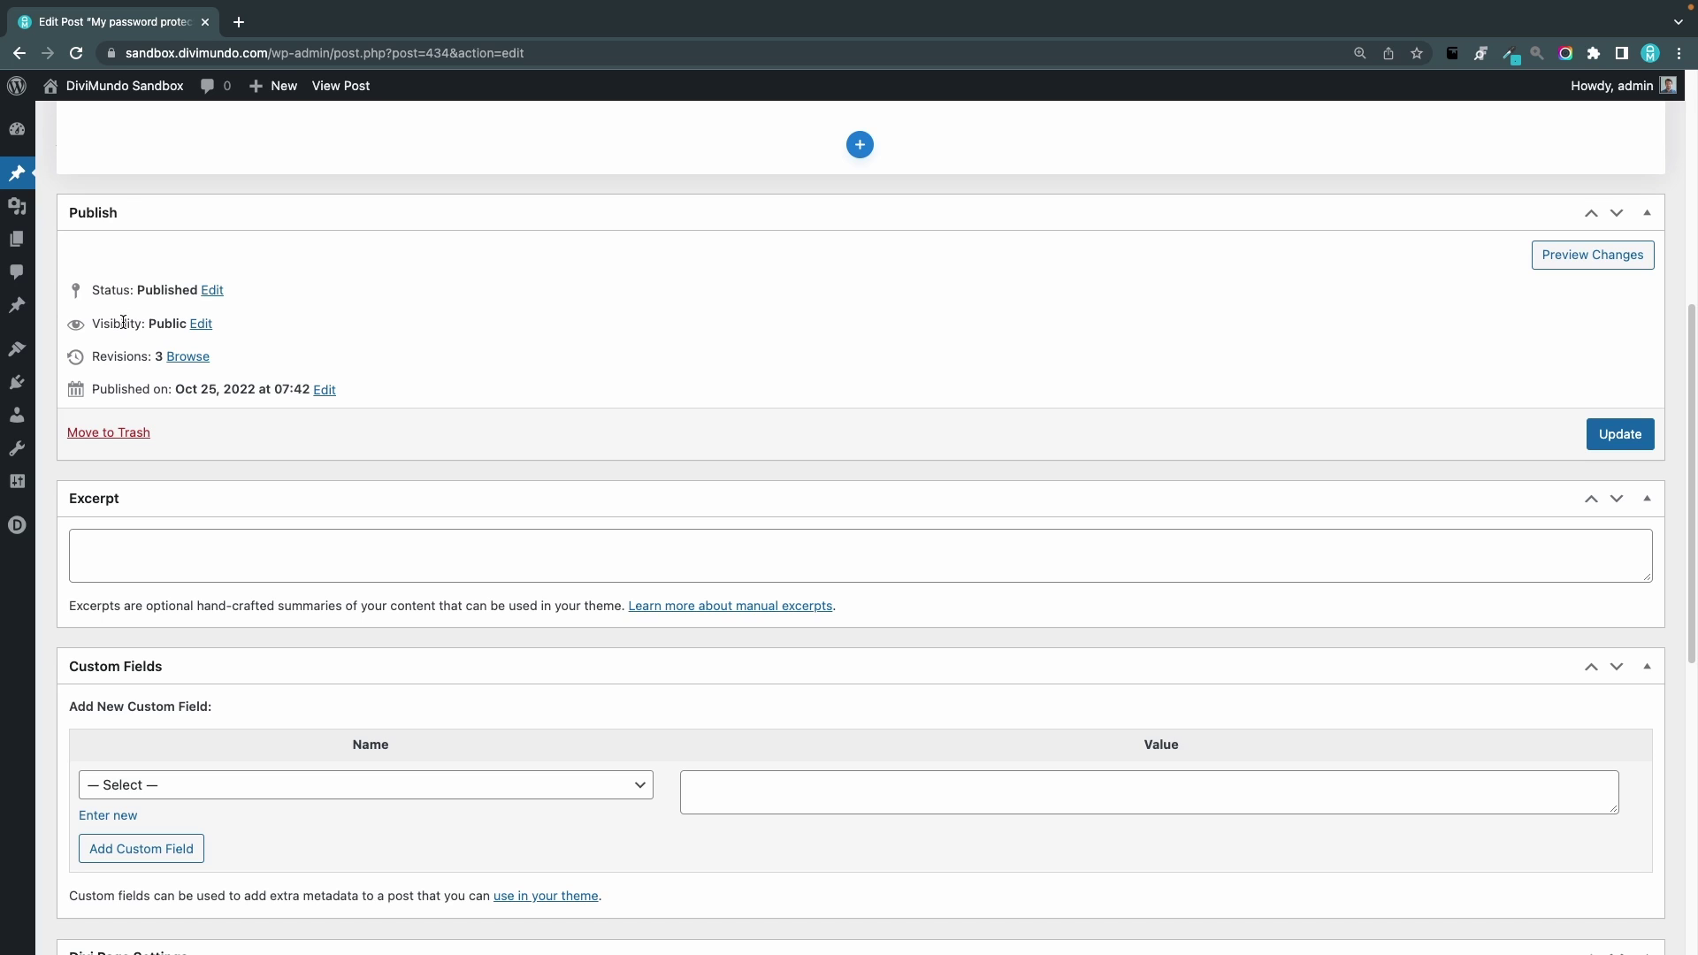
left_click(201, 324)
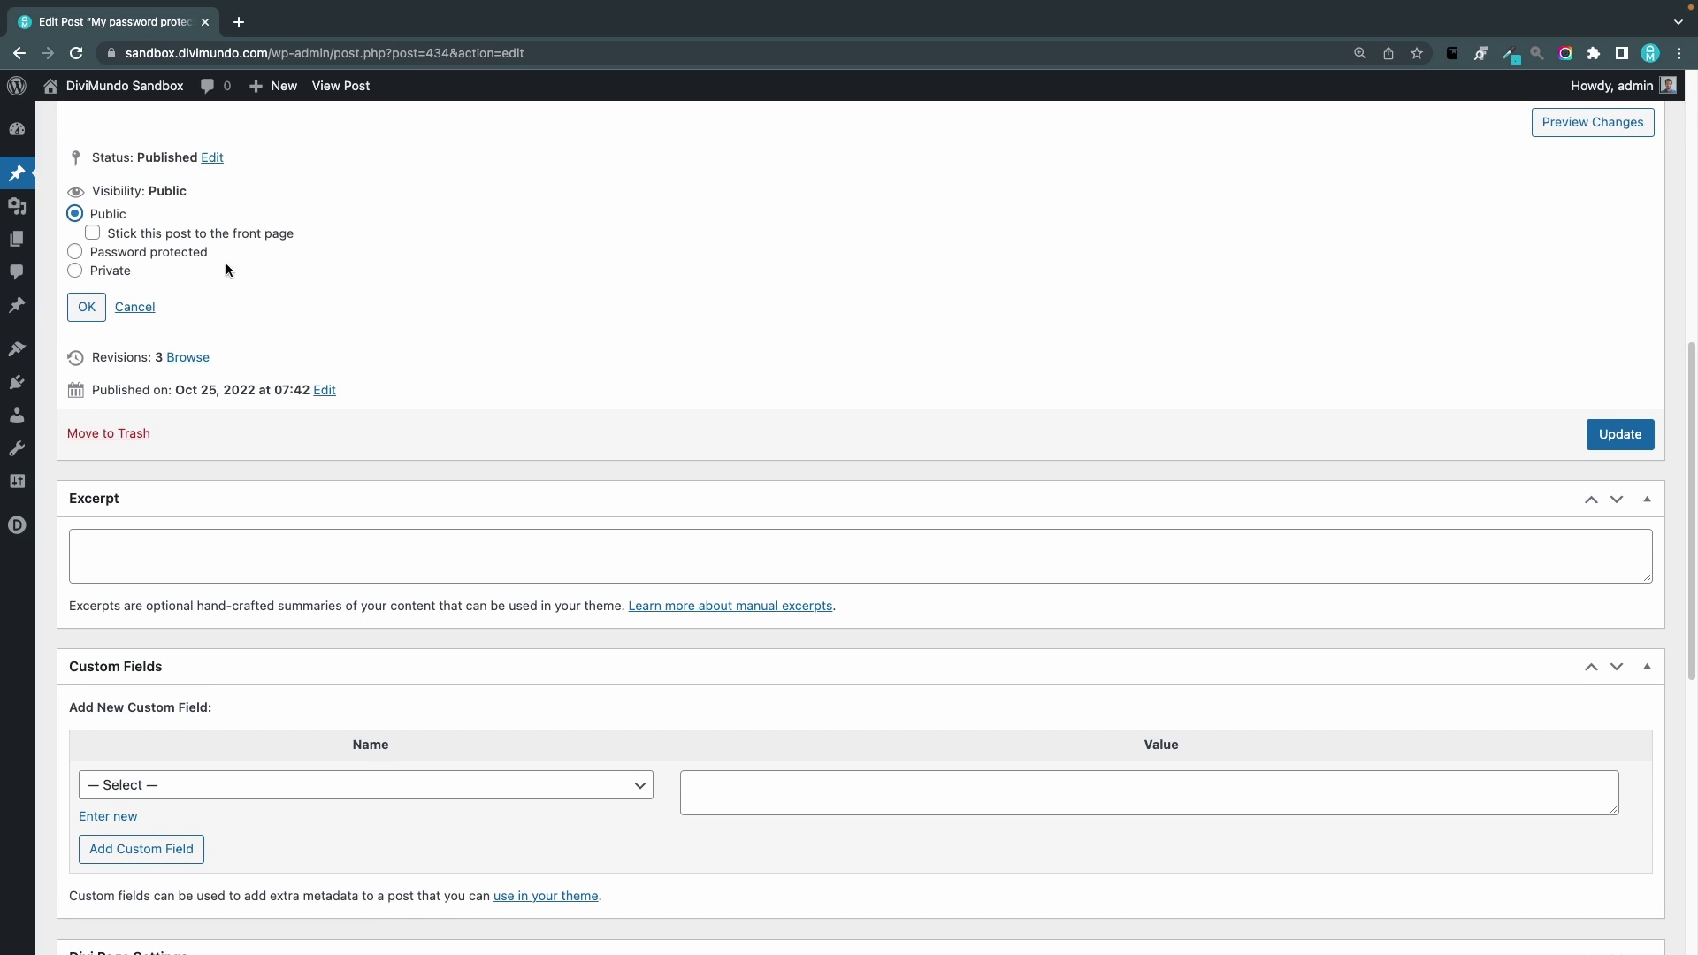
left_click(75, 251)
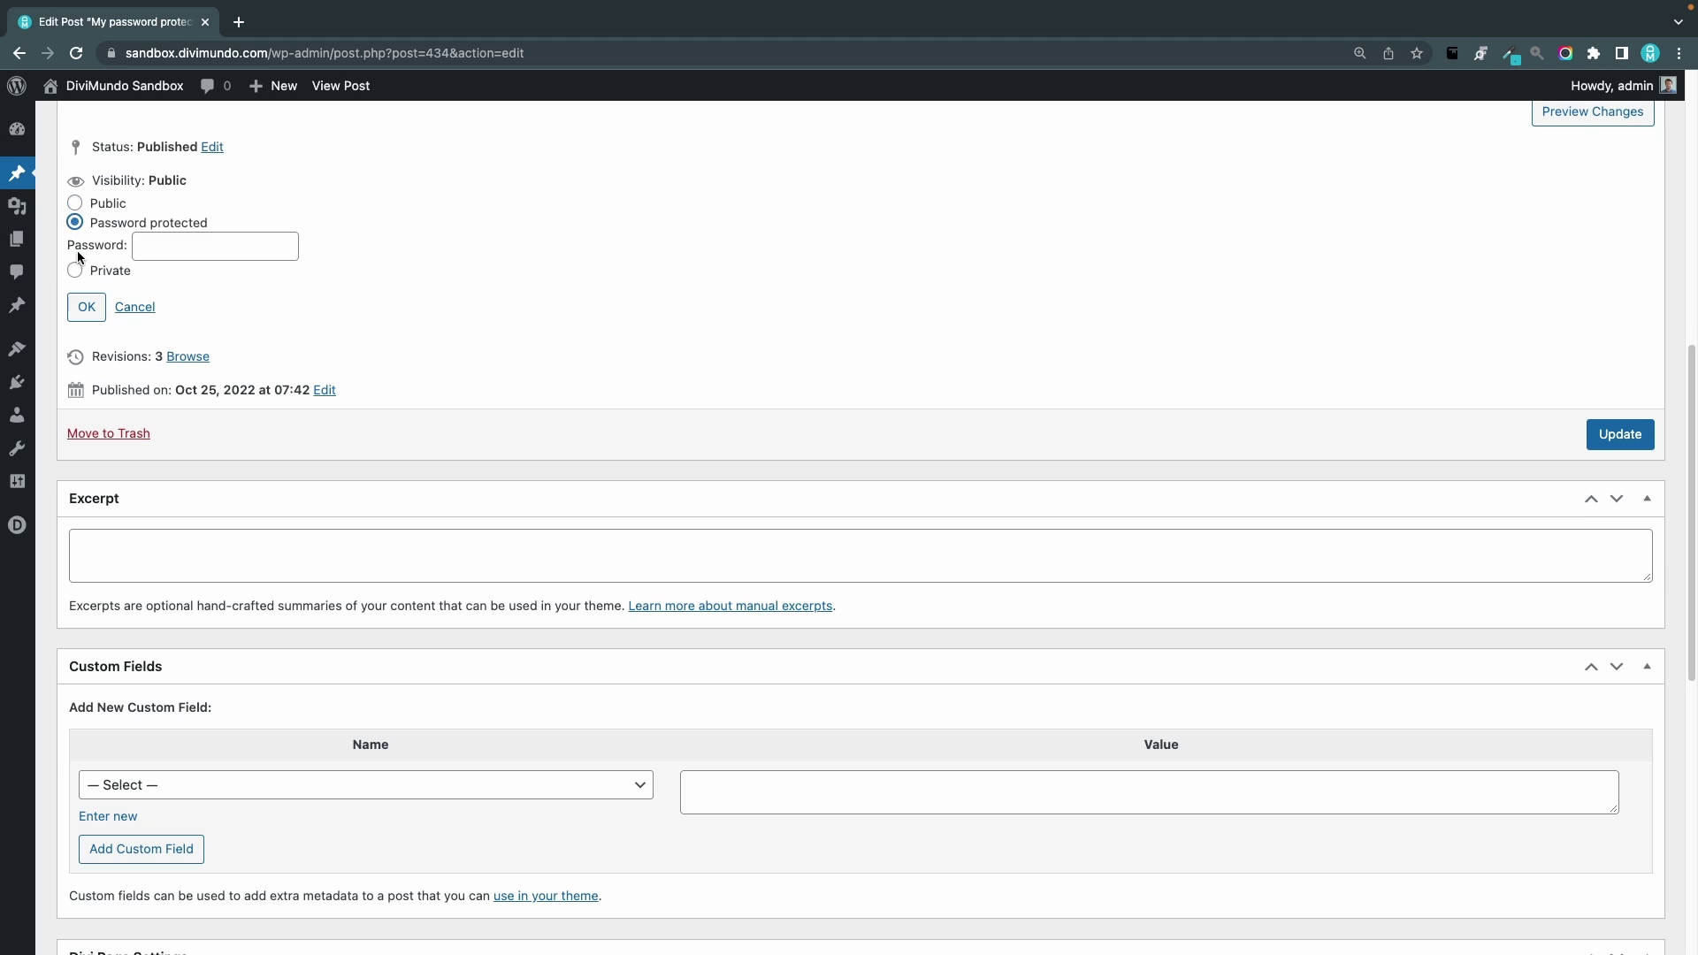
left_click(188, 241)
type("12345678")
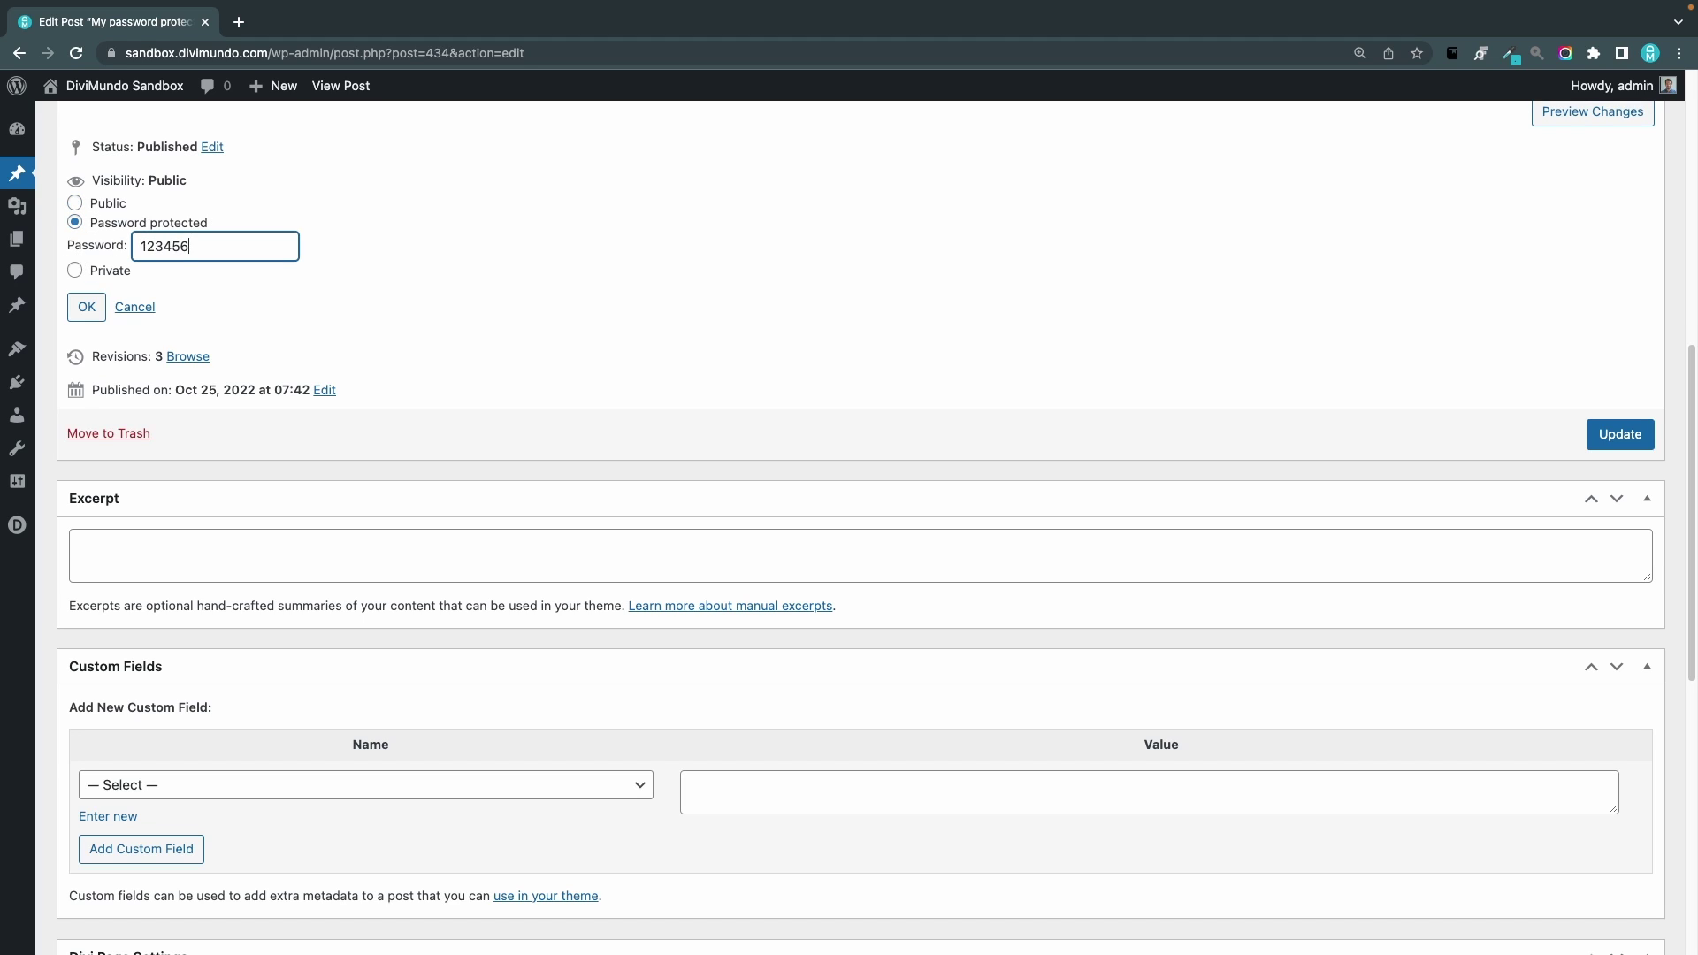
left_click(100, 306)
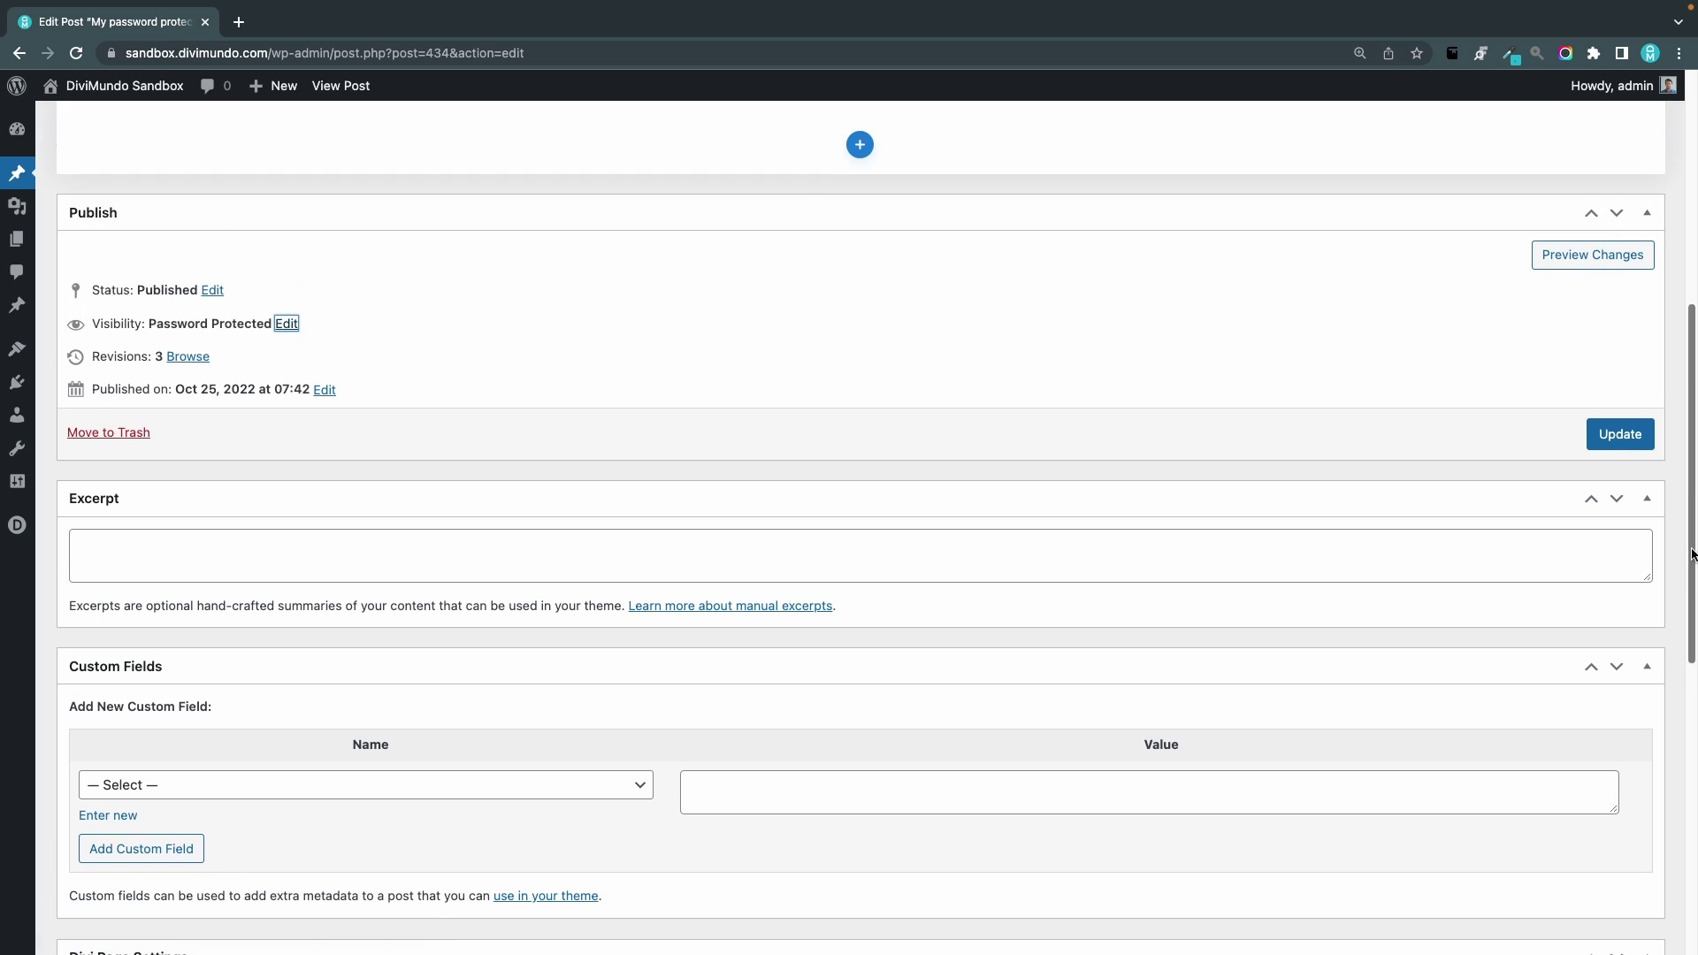
left_click(1647, 449)
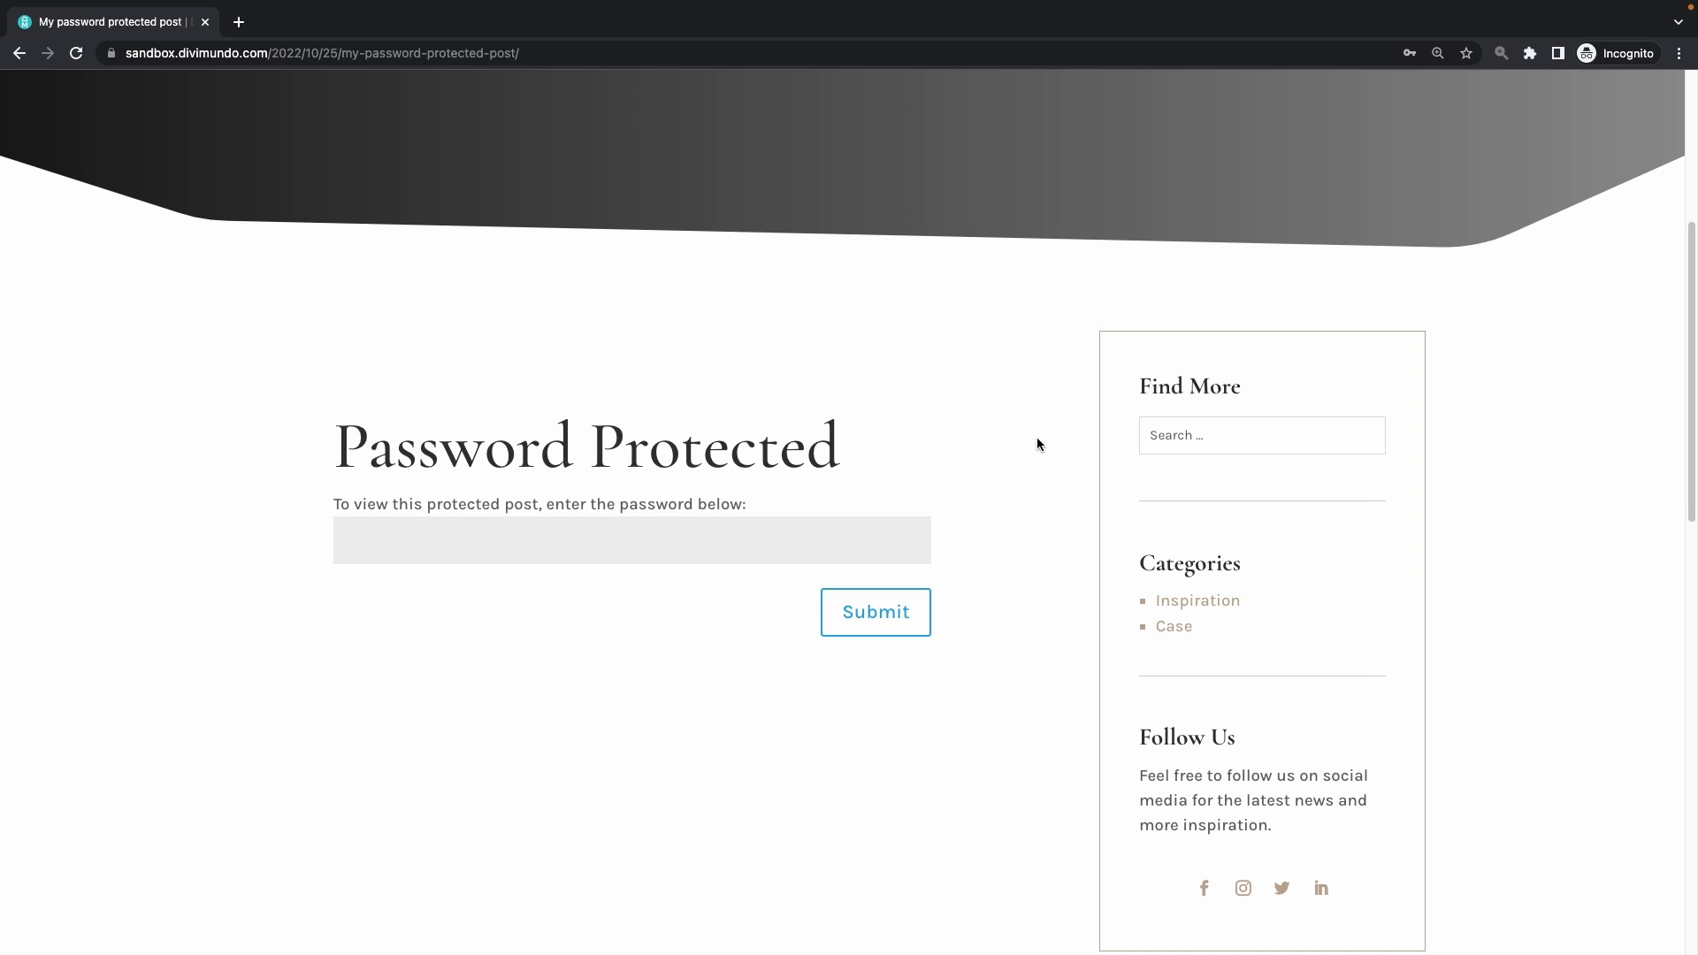
Close the Incognito window and open the Divimundo article's 'style the password protected page' guide
left_click(205, 22)
left_click(557, 21)
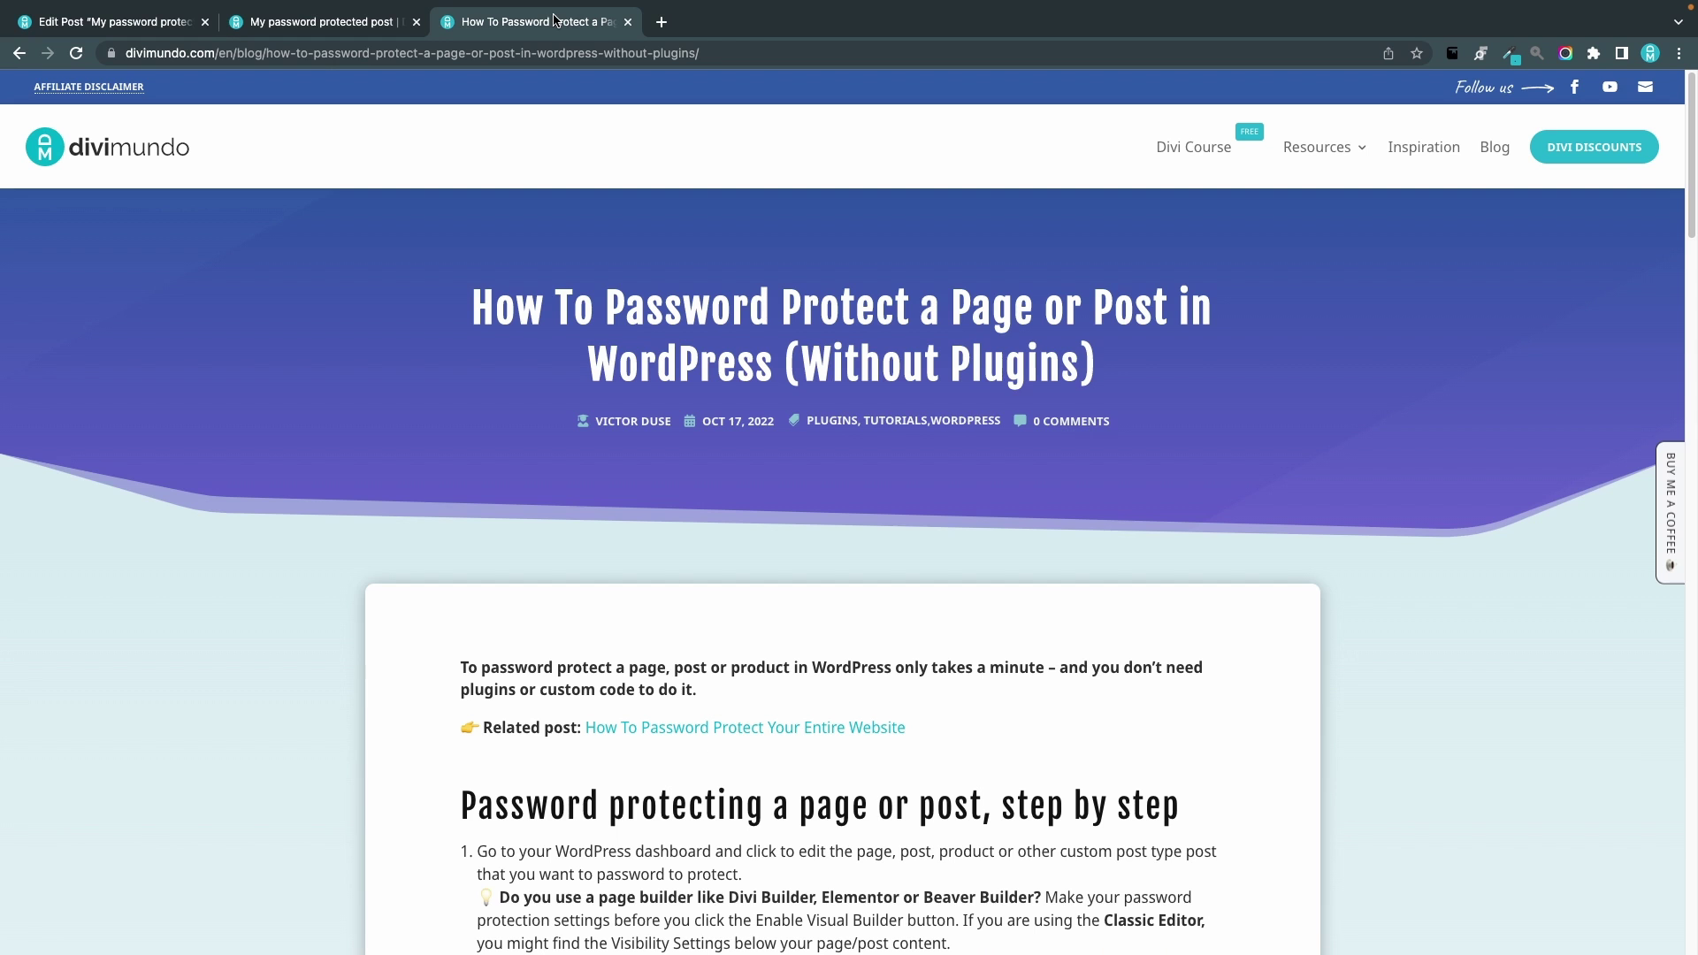
scroll(988, 648, "down", 10)
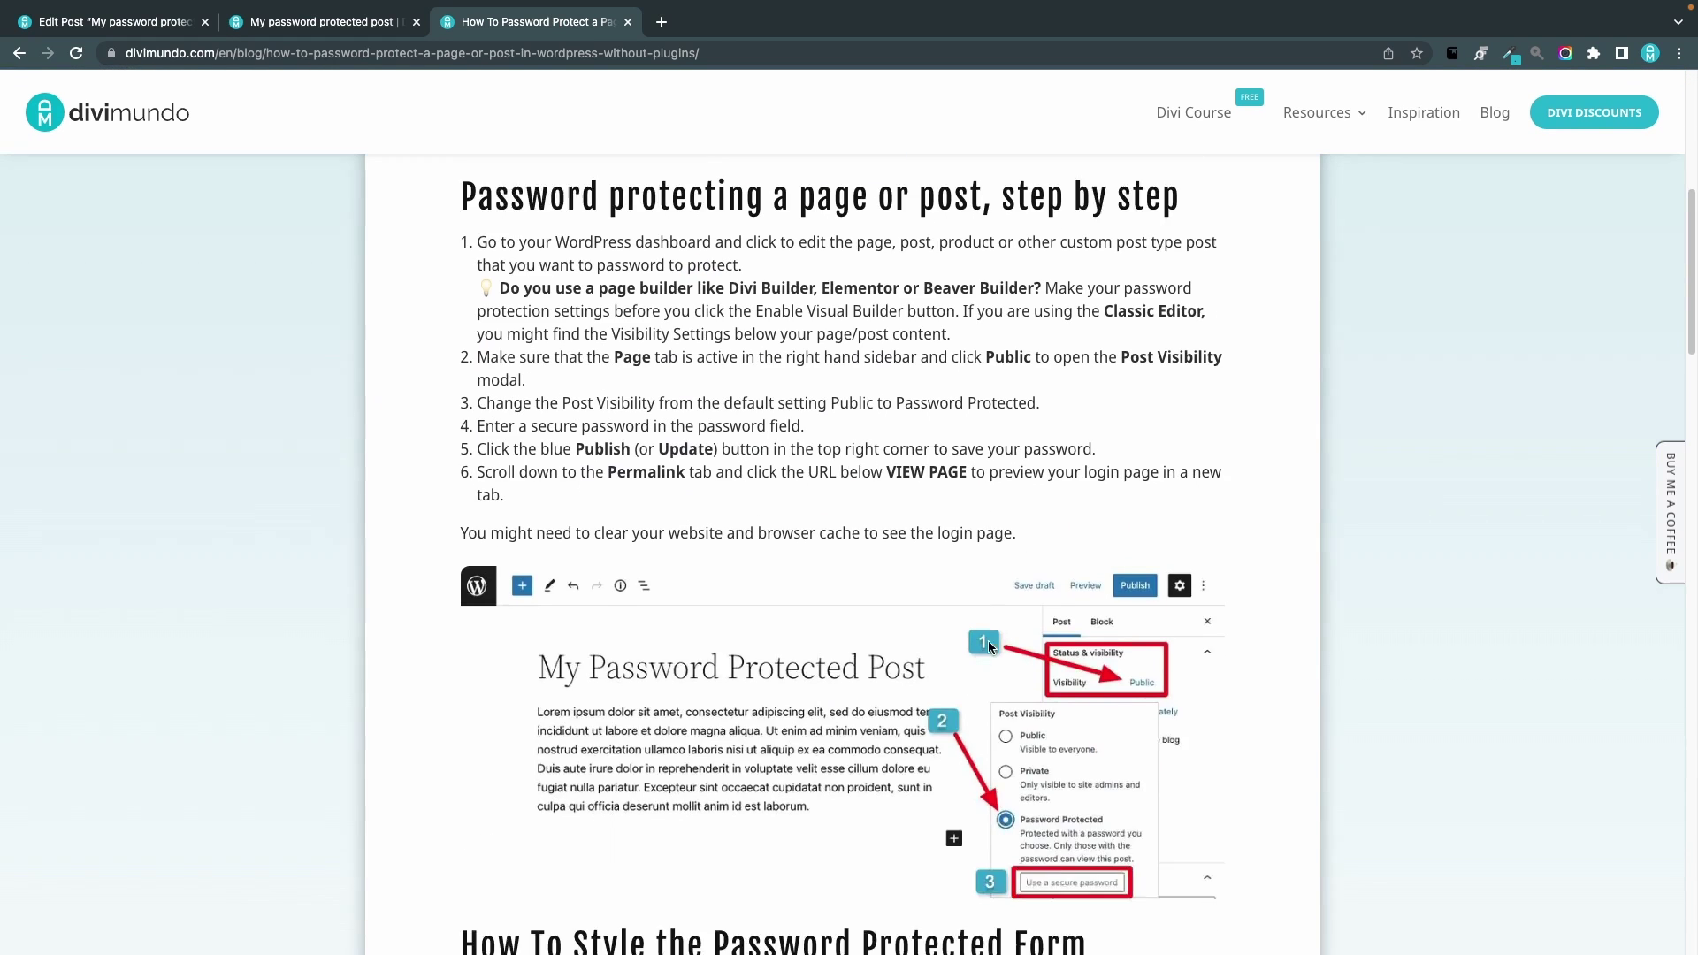
scroll(991, 649, "down", 2)
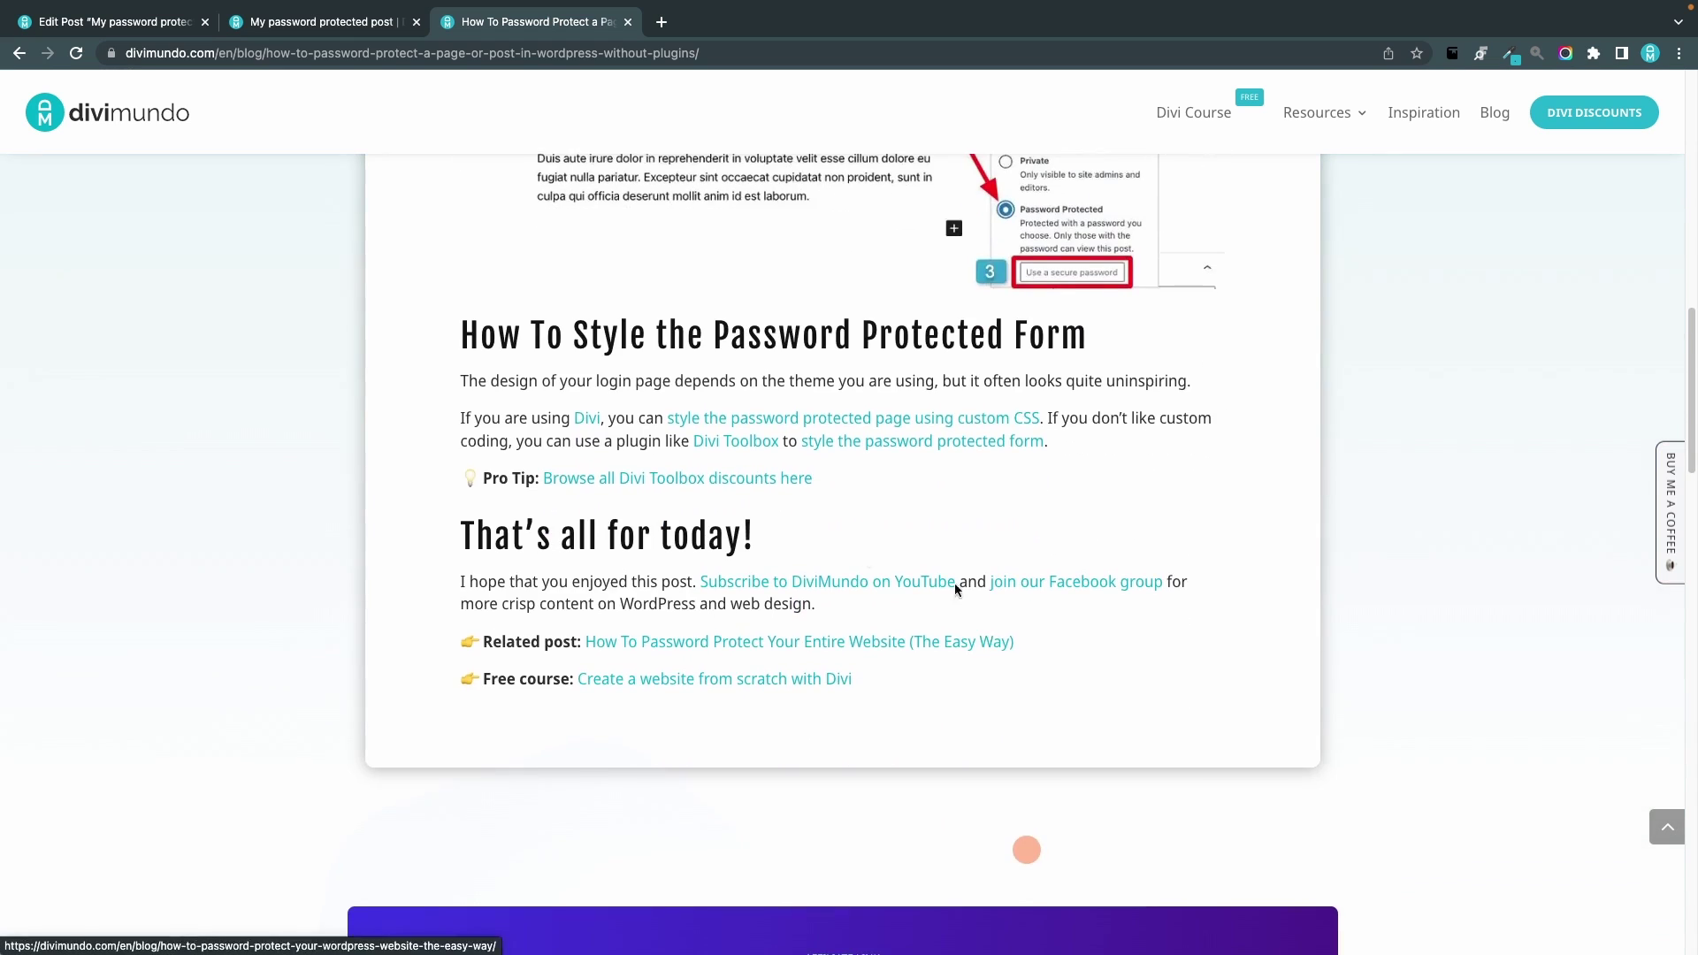
left_click(903, 426)
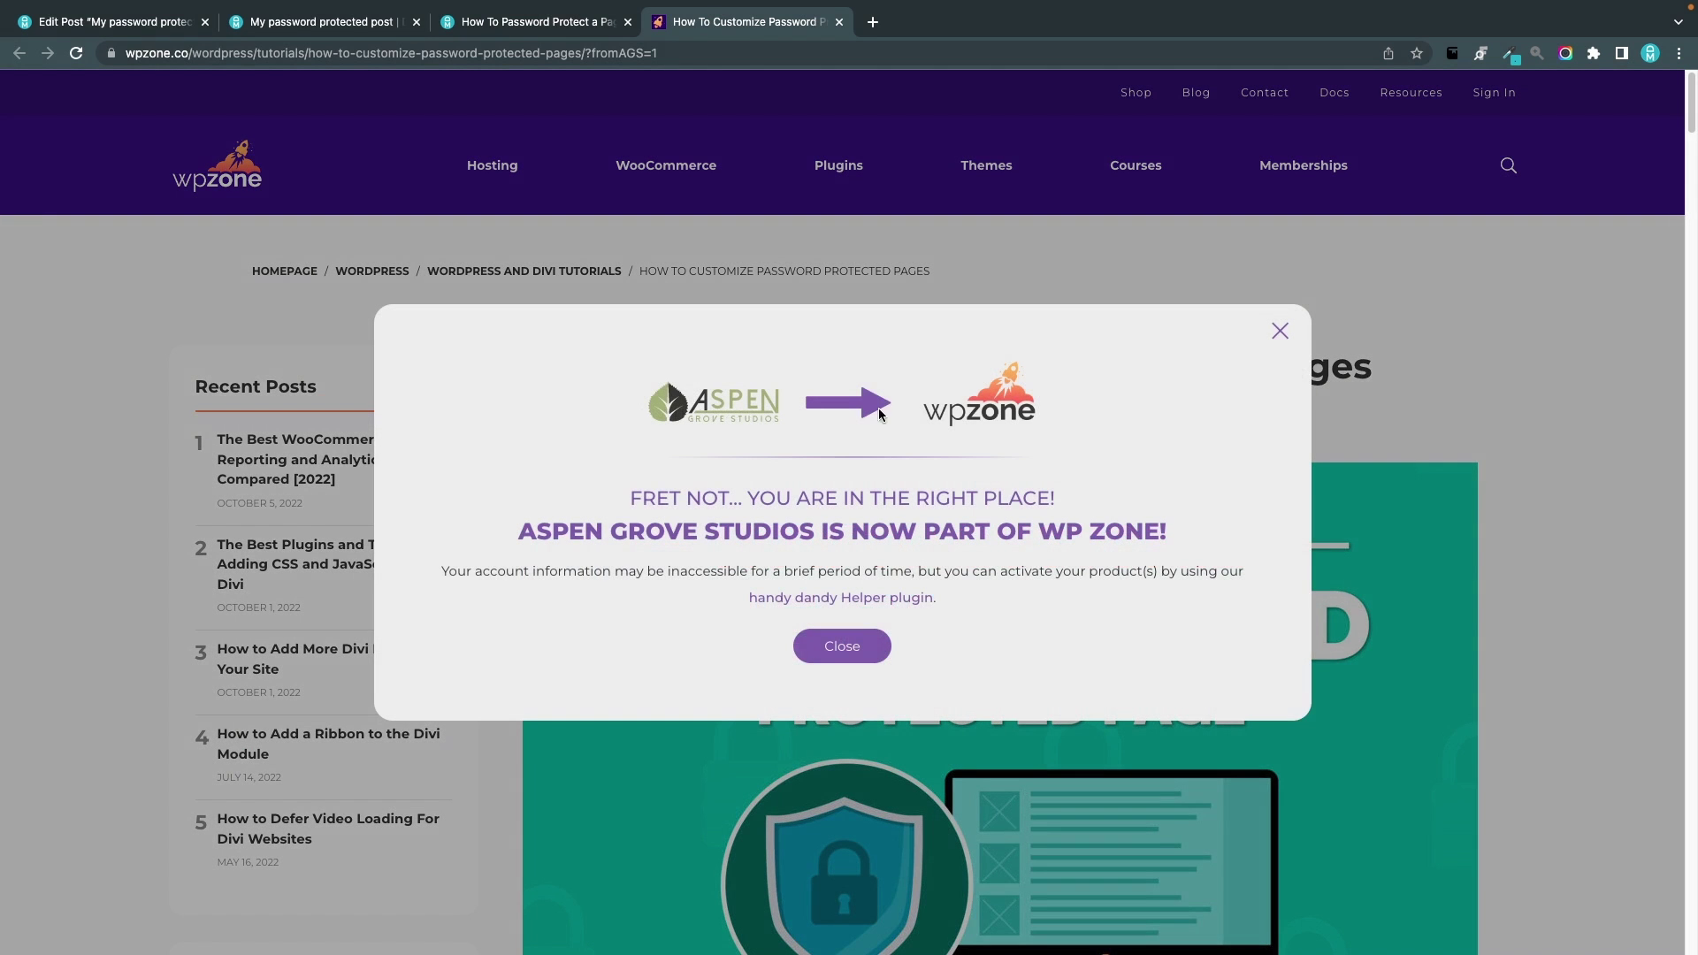
Dismiss the popup and scroll through WPZone's 'How To Customize Password Protected Pages' article
left_click(842, 646)
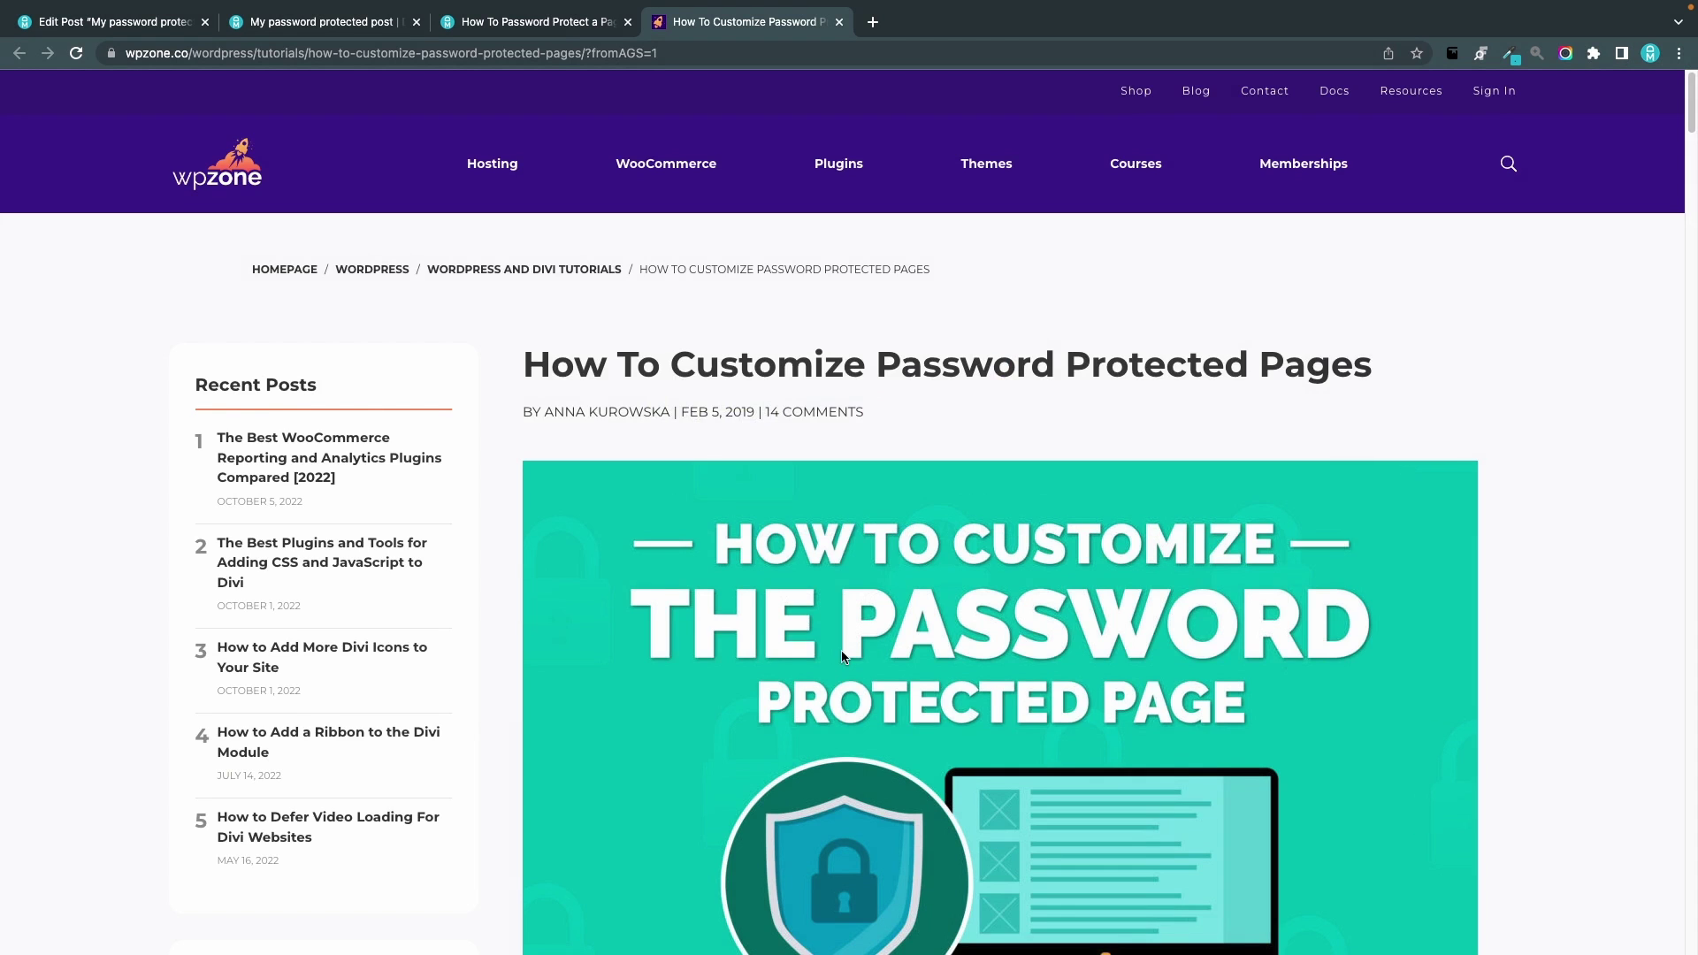
scroll(841, 650, "down", 7)
scroll(841, 650, "down", 20)
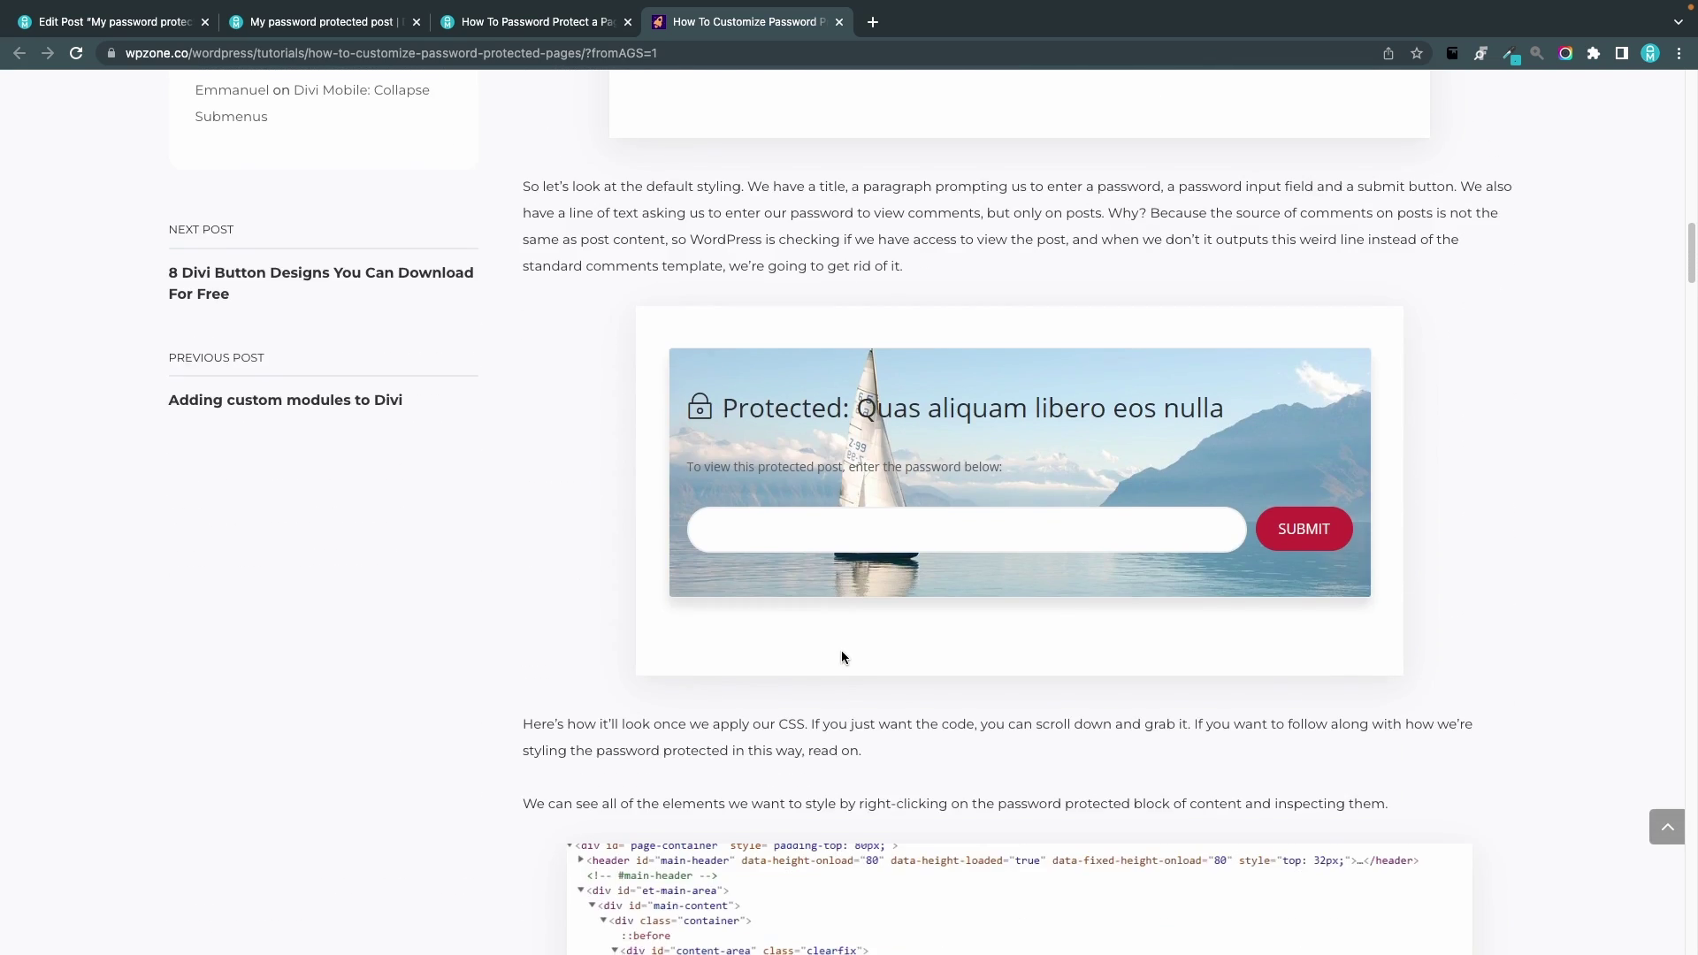
scroll(982, 525, "down", 10)
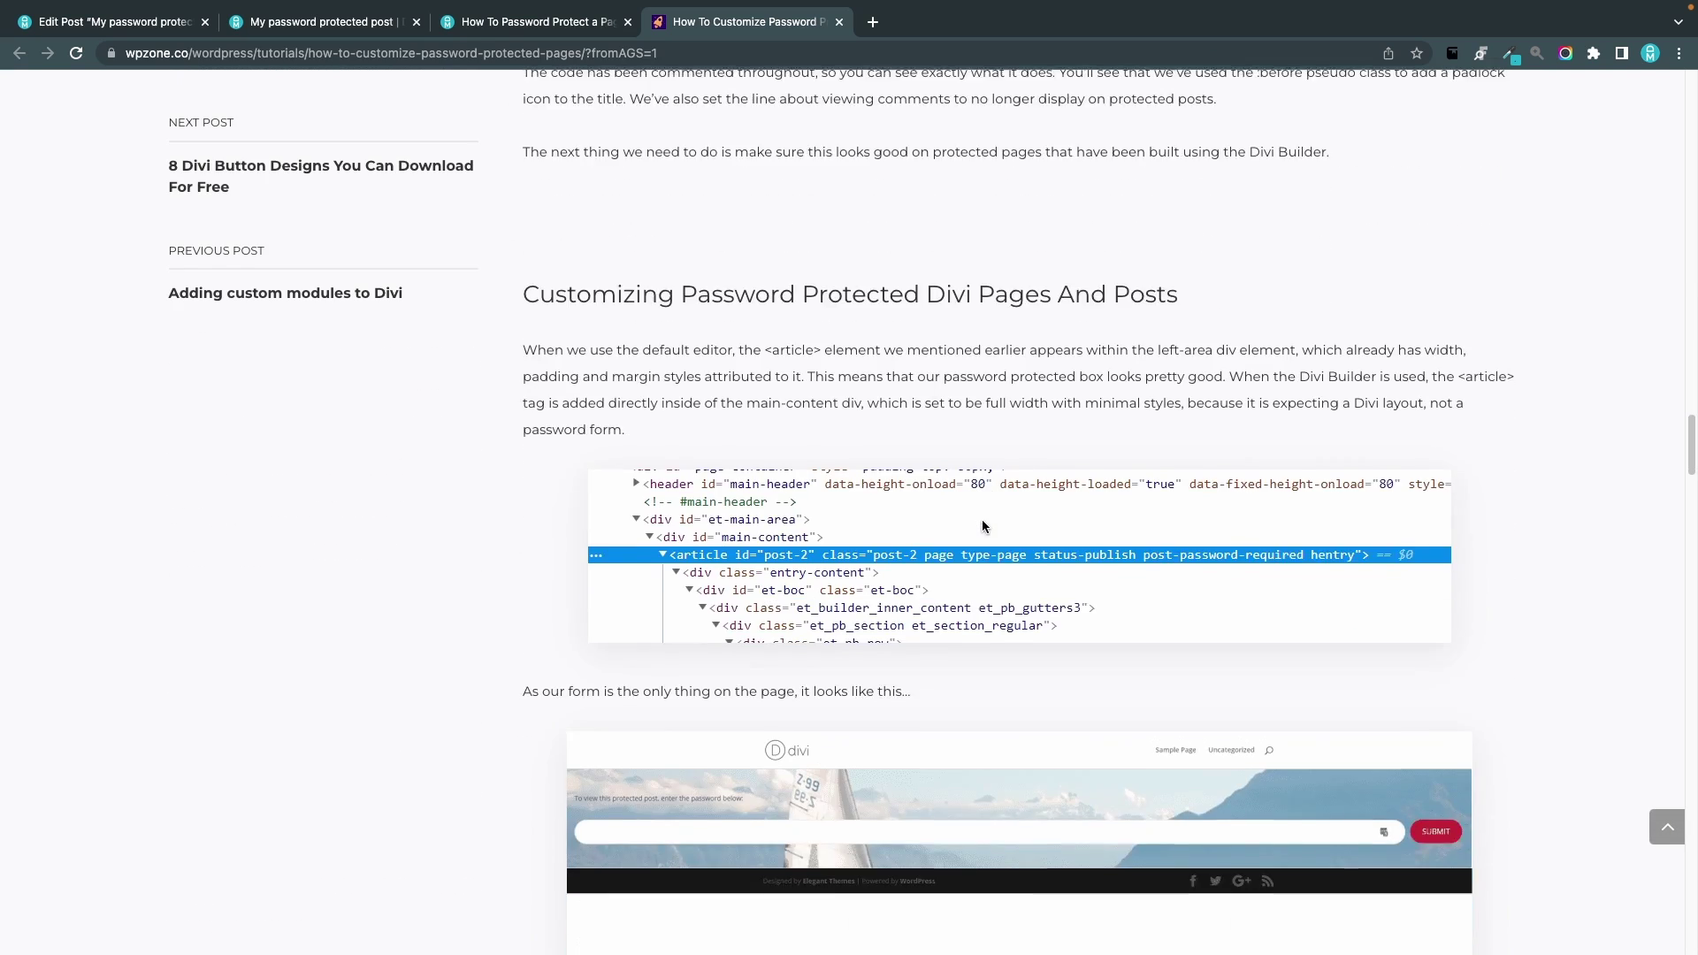
scroll(964, 534, "down", 2)
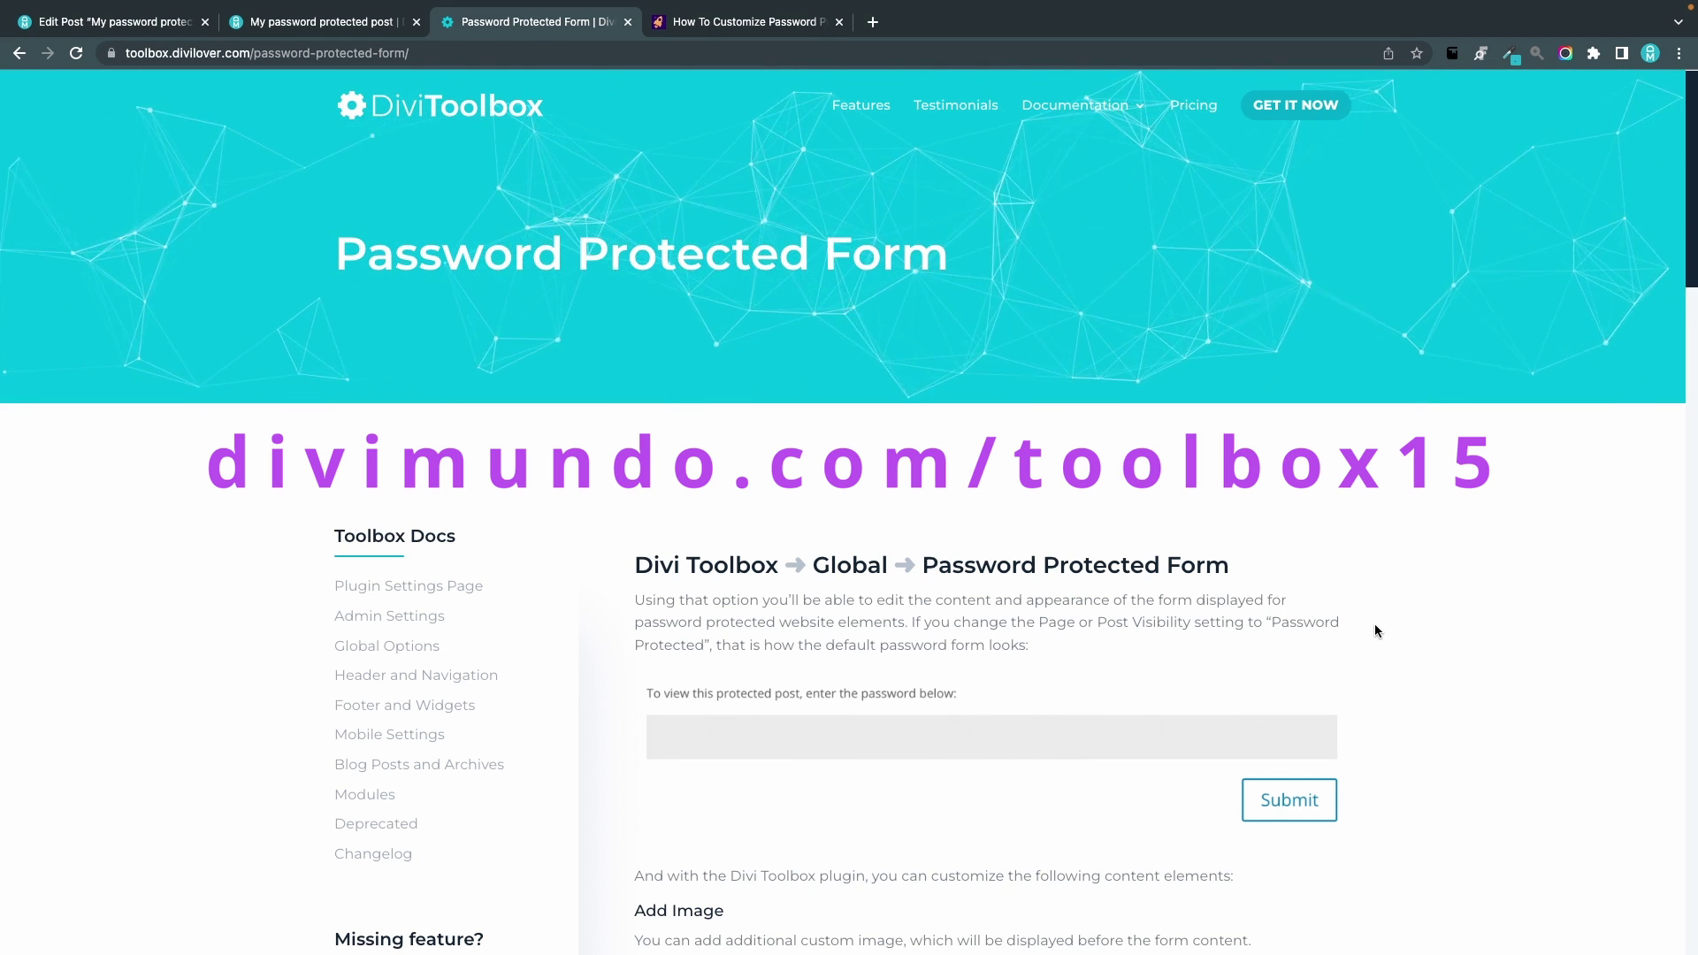
Review the Password Protected Form styling options, then follow 'Browse all Divi Toolbox discounts here'
scroll(1375, 629, "down", 5)
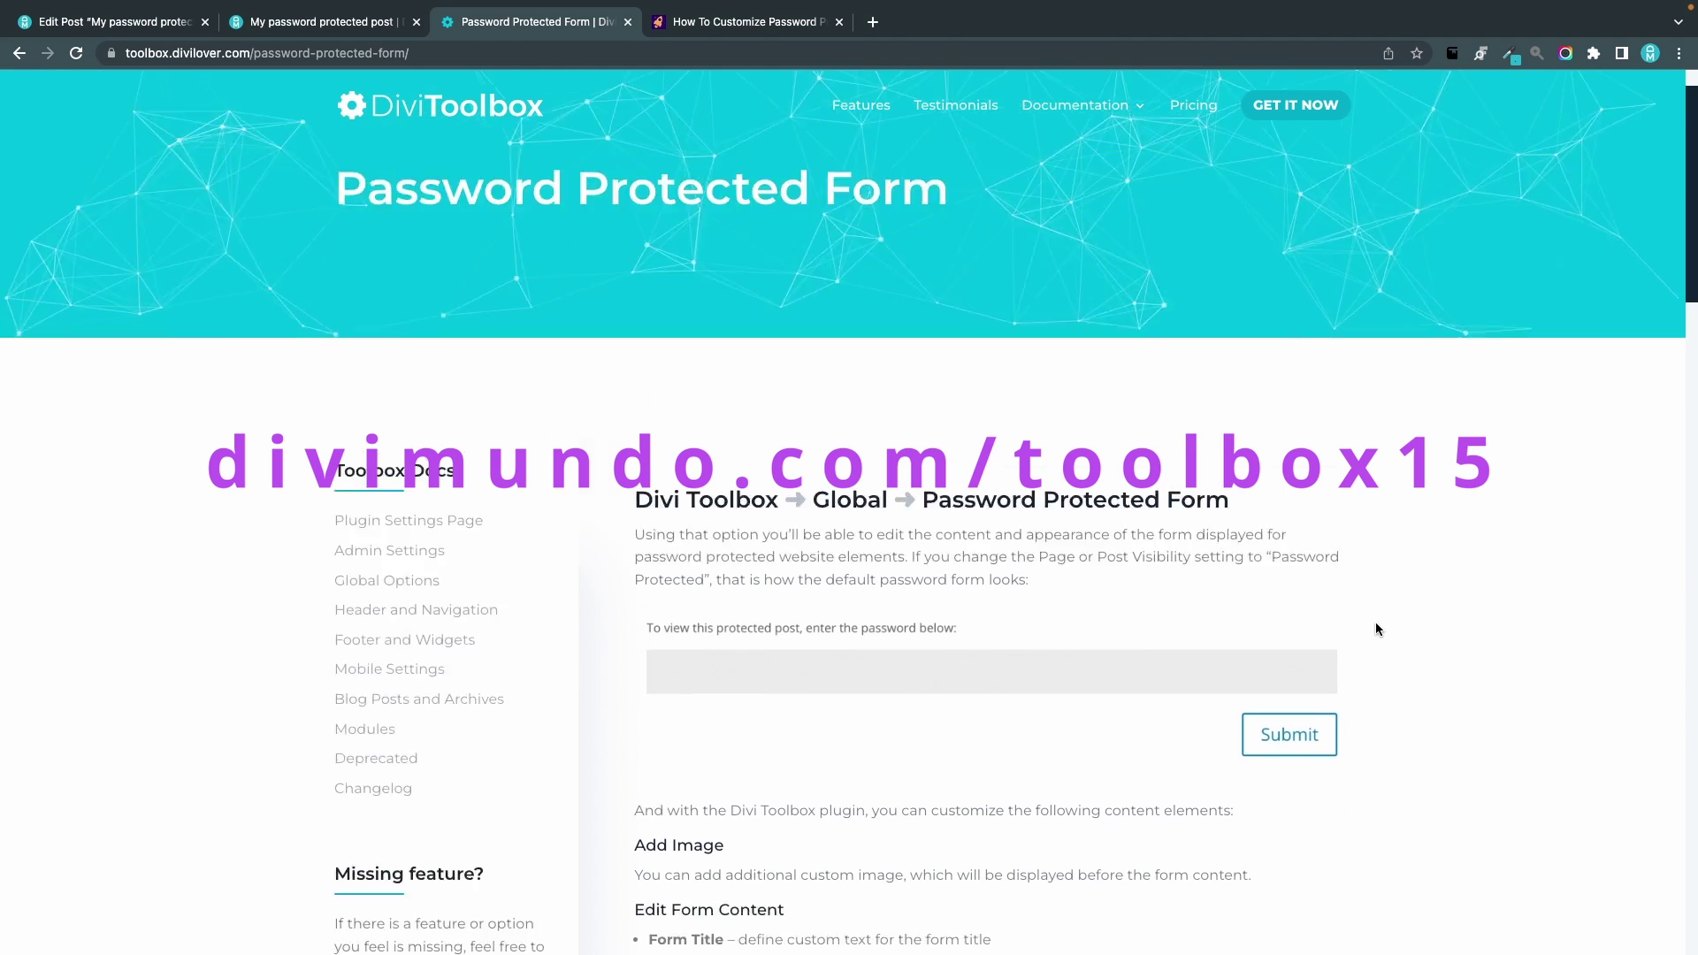
scroll(1376, 629, "up", 2)
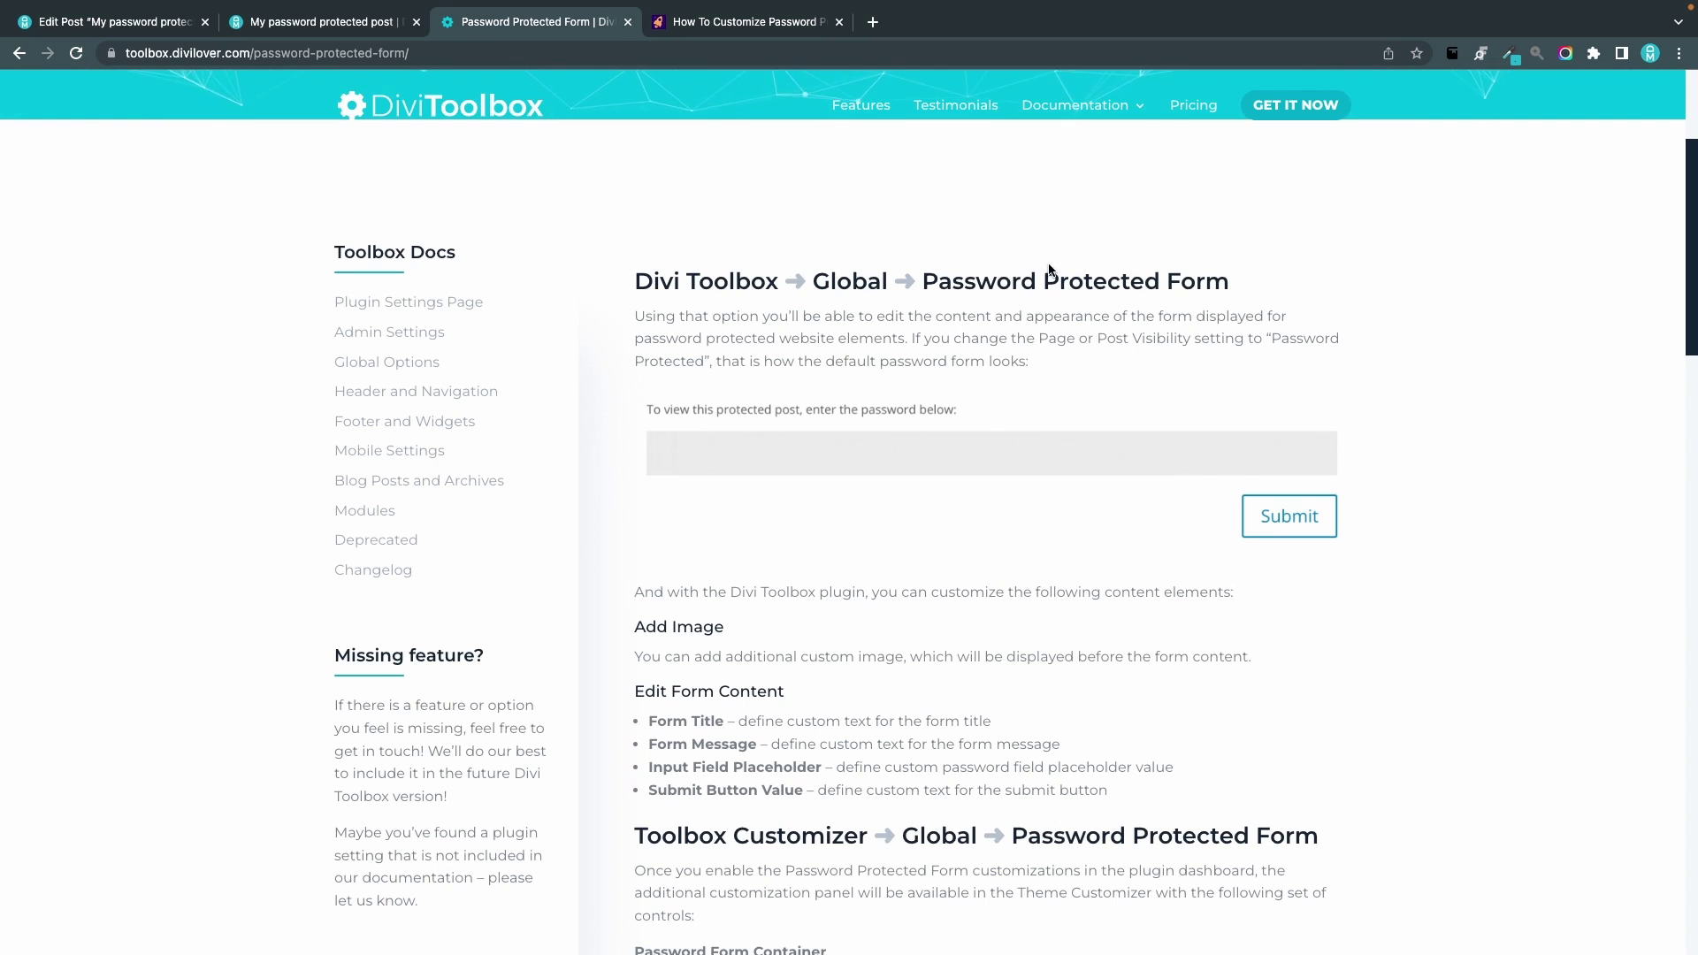
scroll(883, 414, "down", 5)
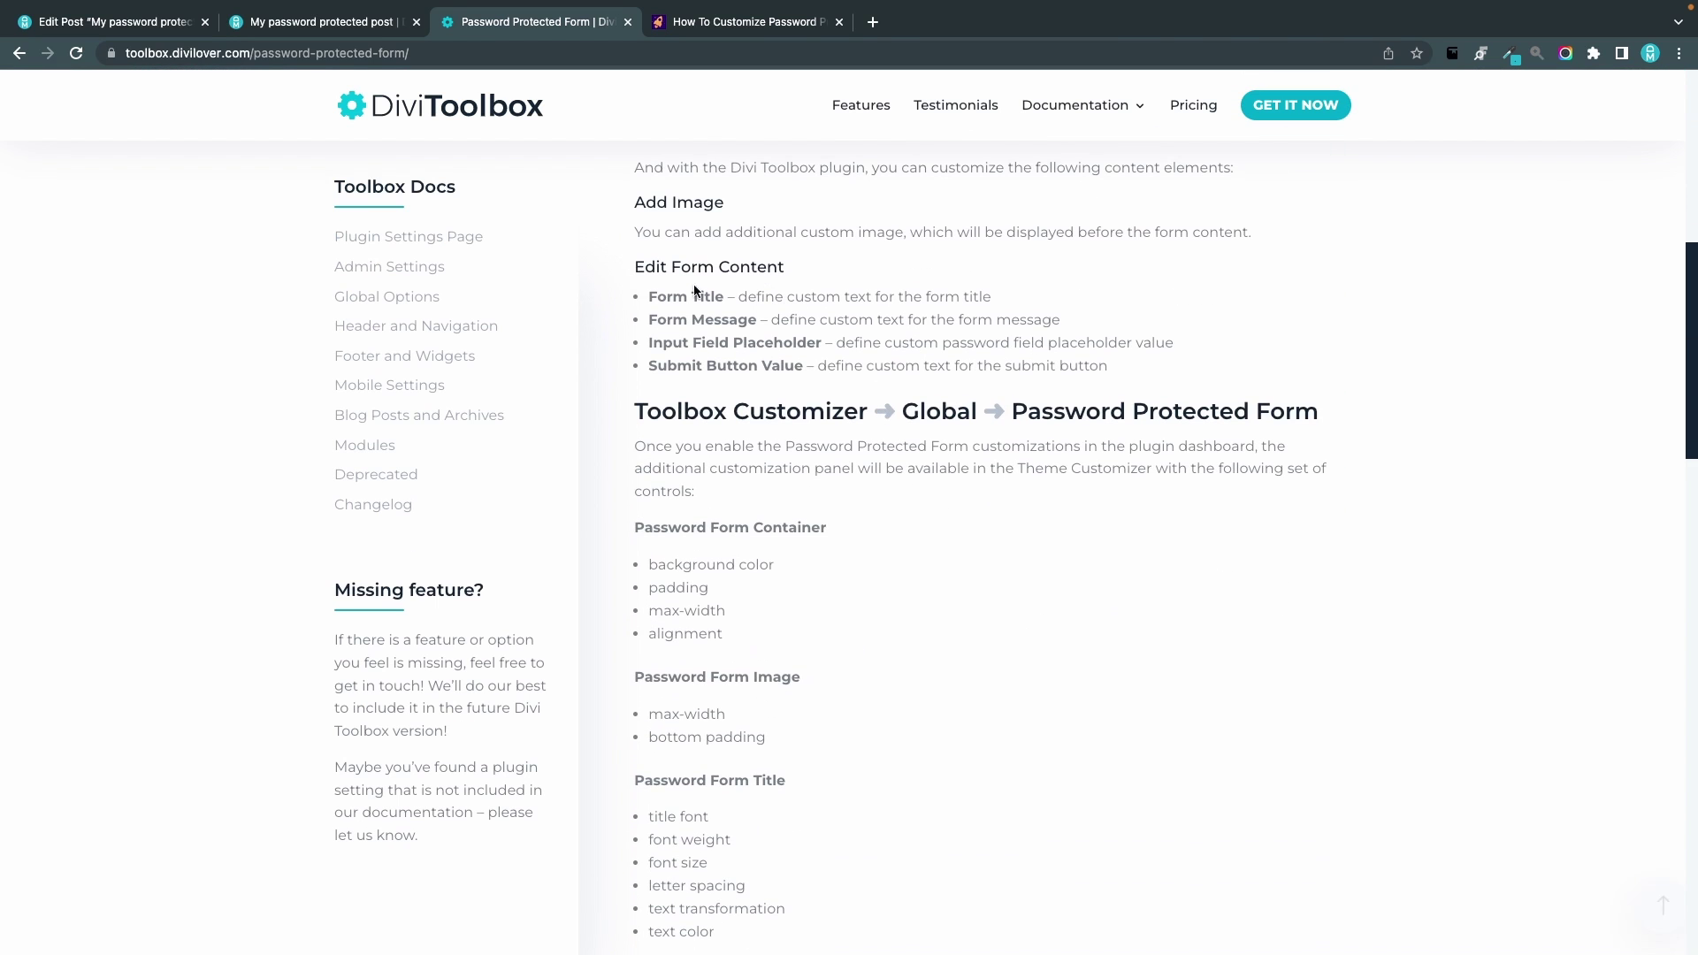
scroll(873, 479, "down", 2)
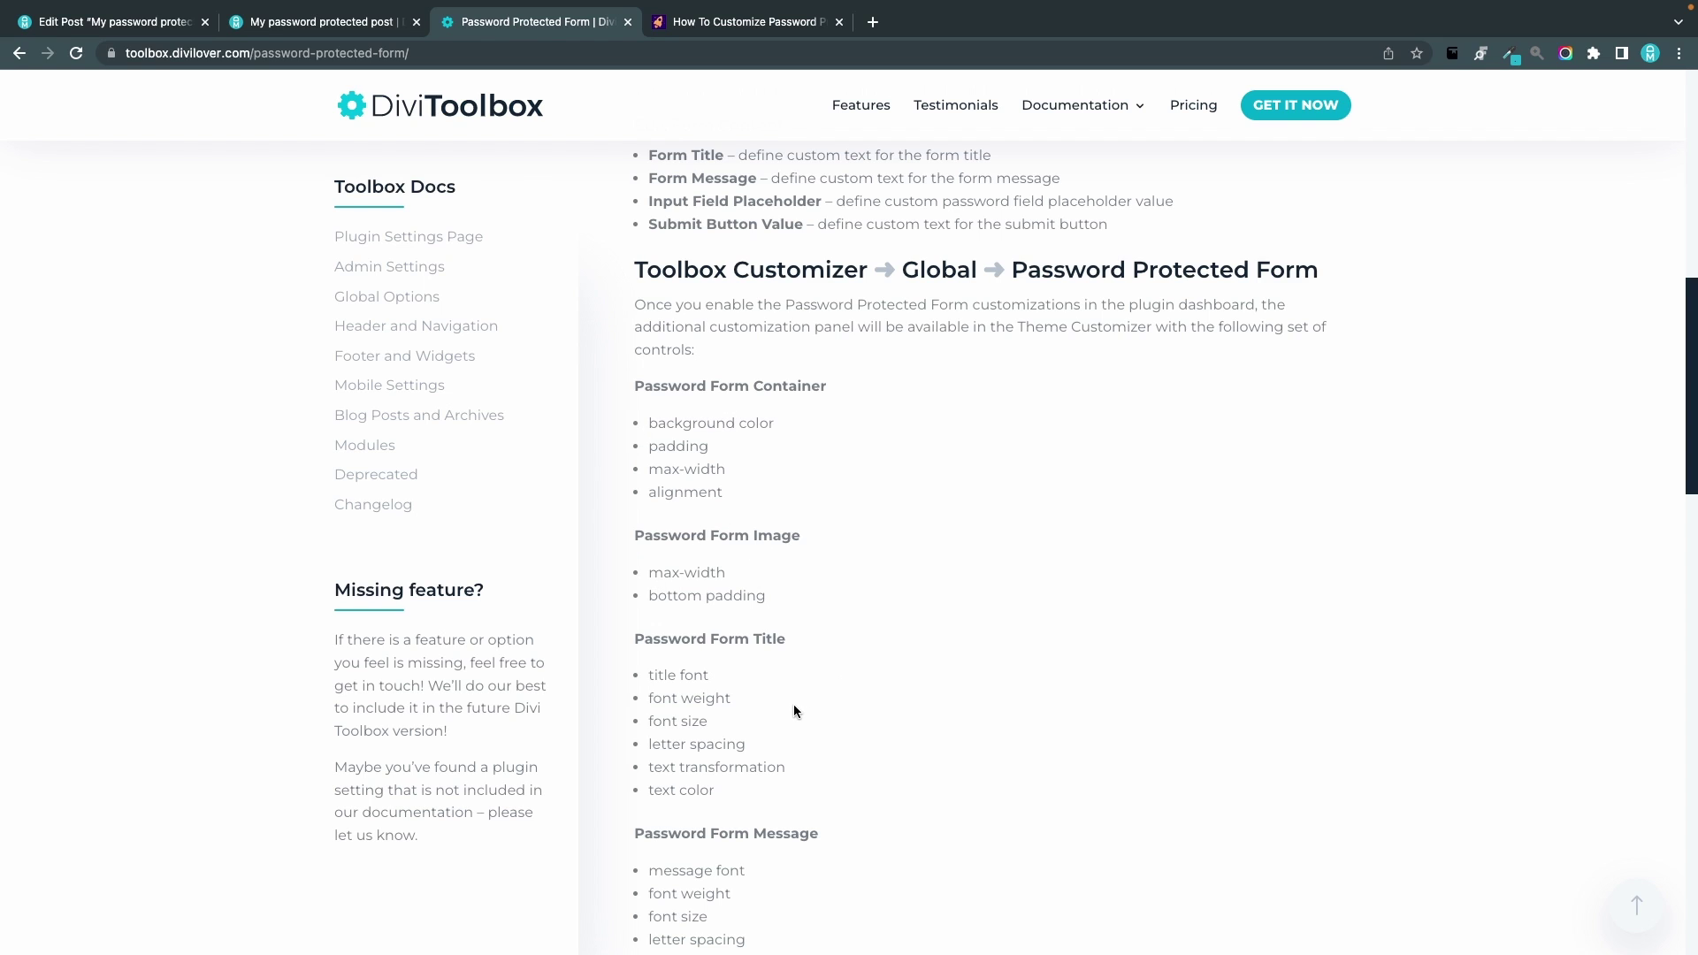
scroll(750, 649, "down", 5)
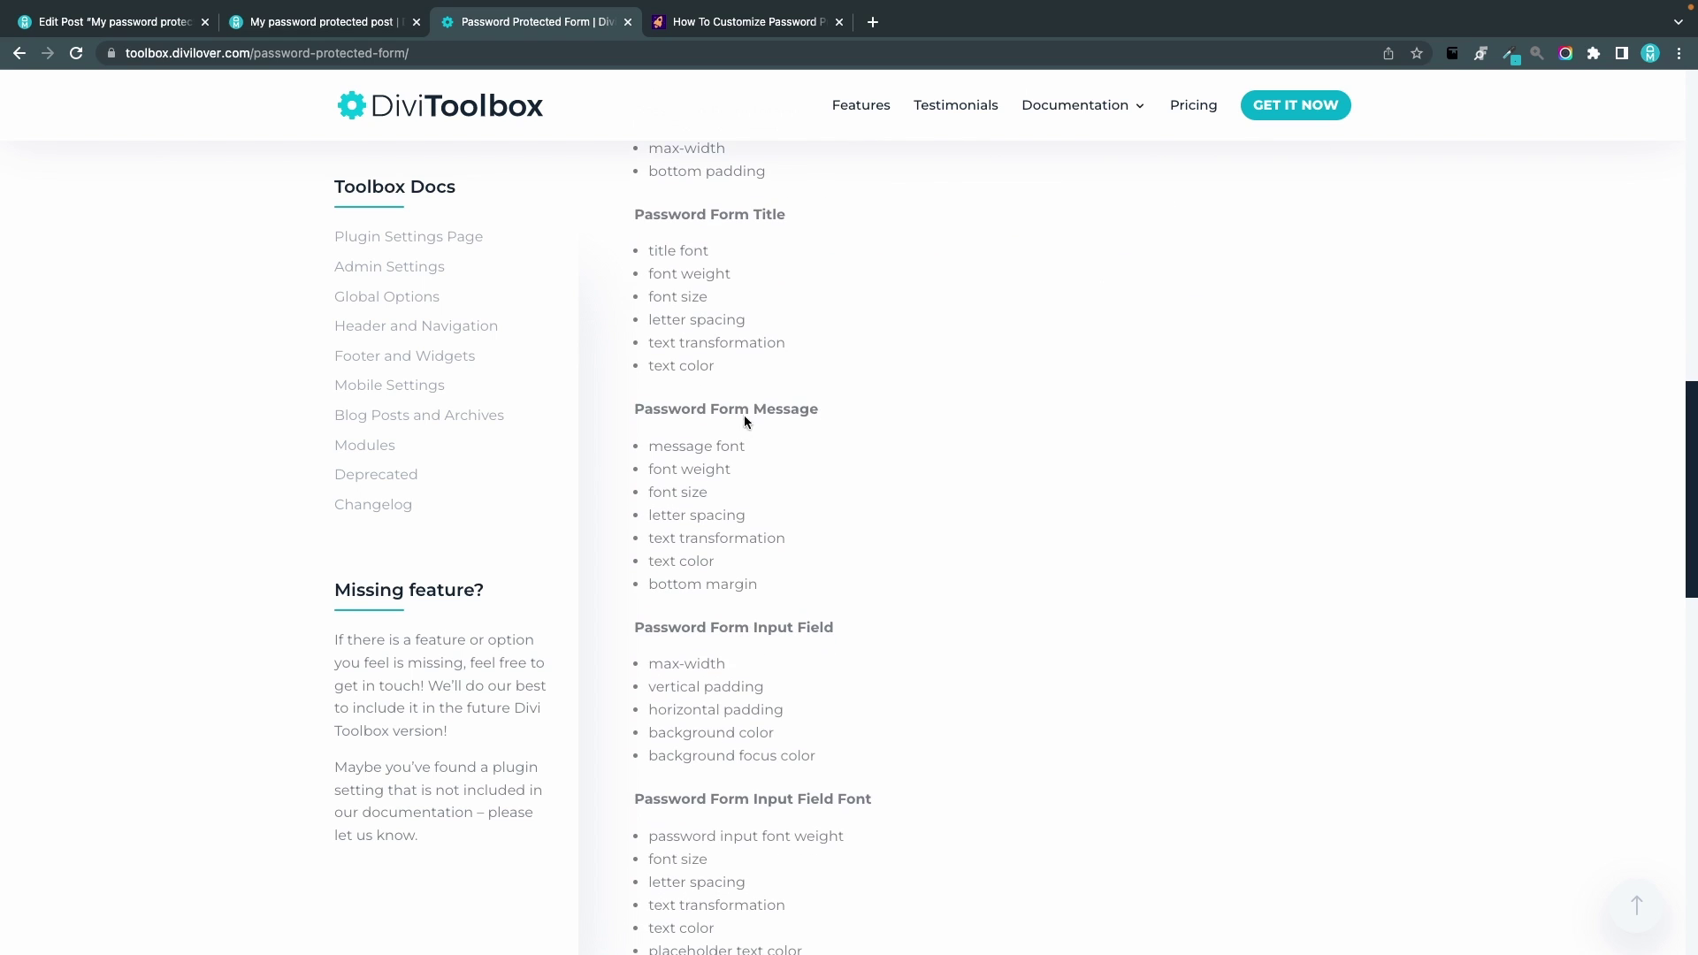
scroll(750, 652, "down", 5)
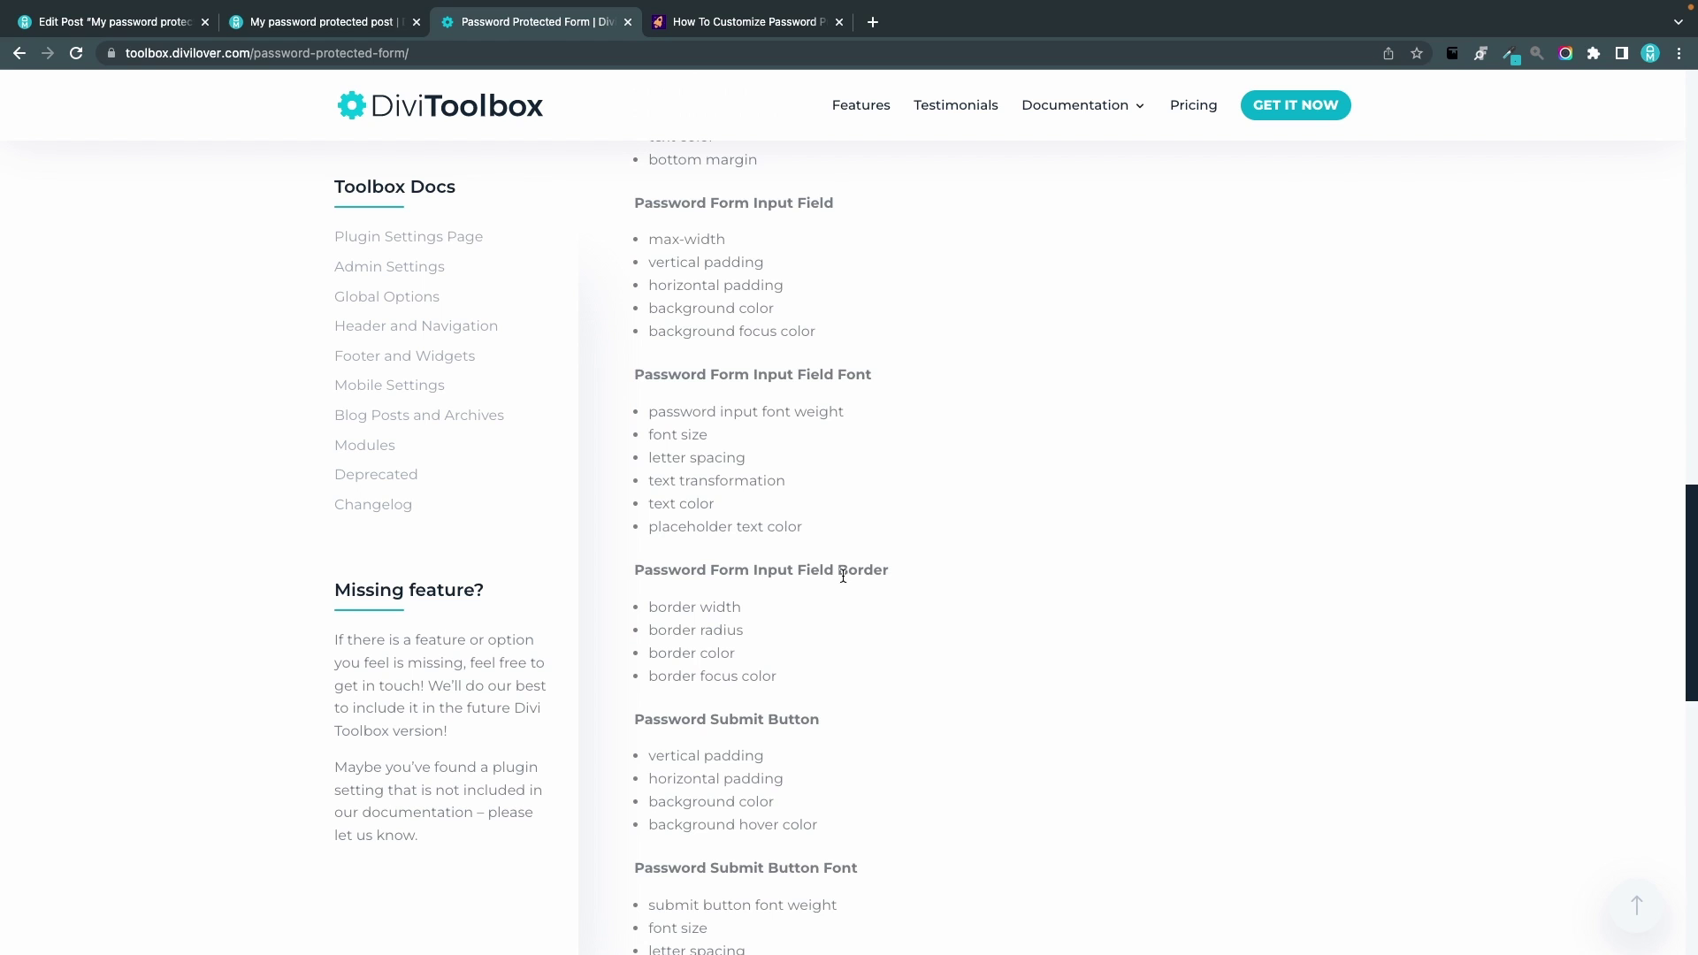
scroll(871, 744, "down", 3)
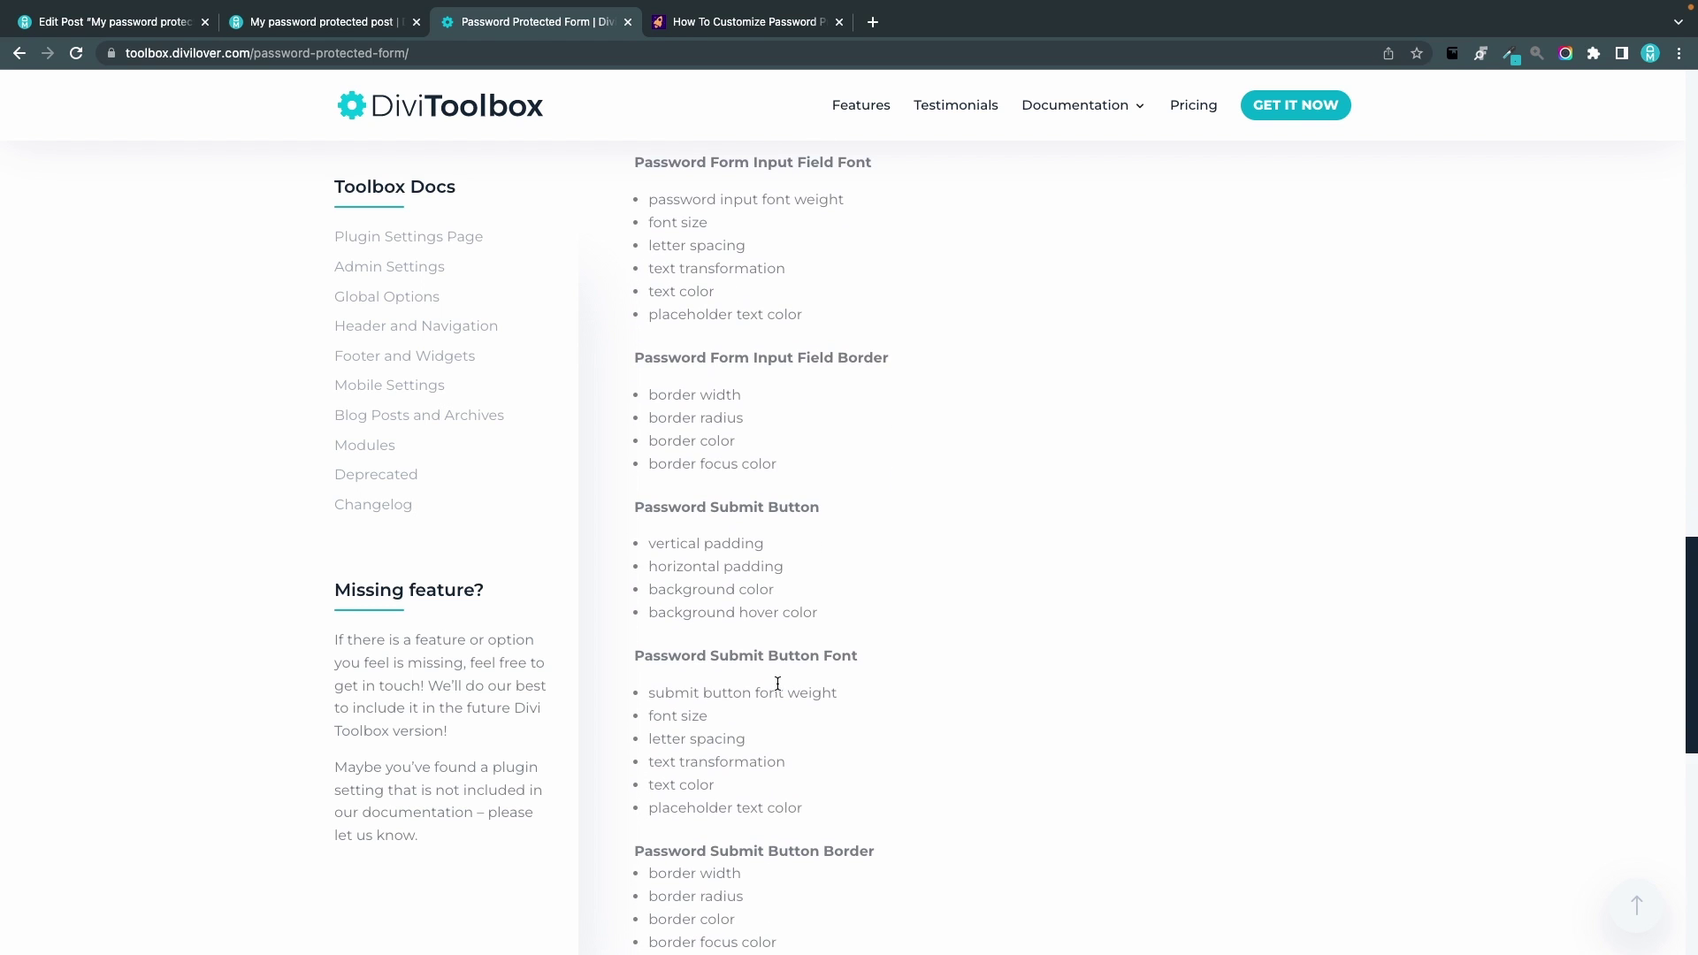
scroll(777, 683, "down", 2)
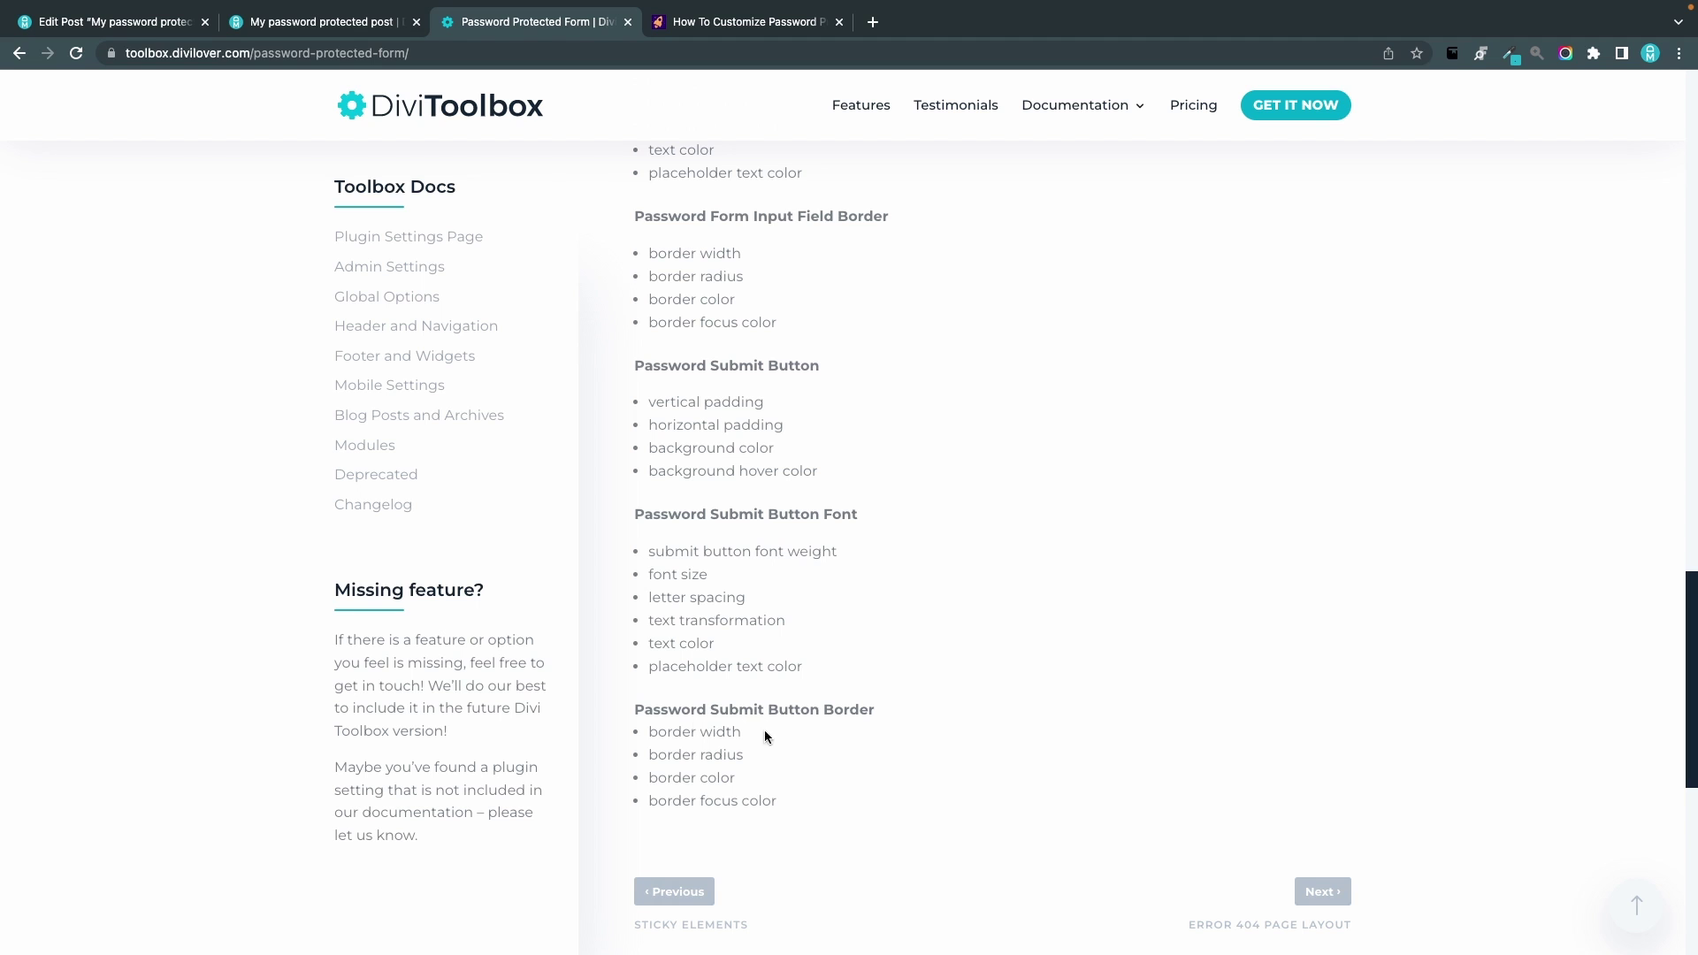
scroll(859, 750, "up", 16)
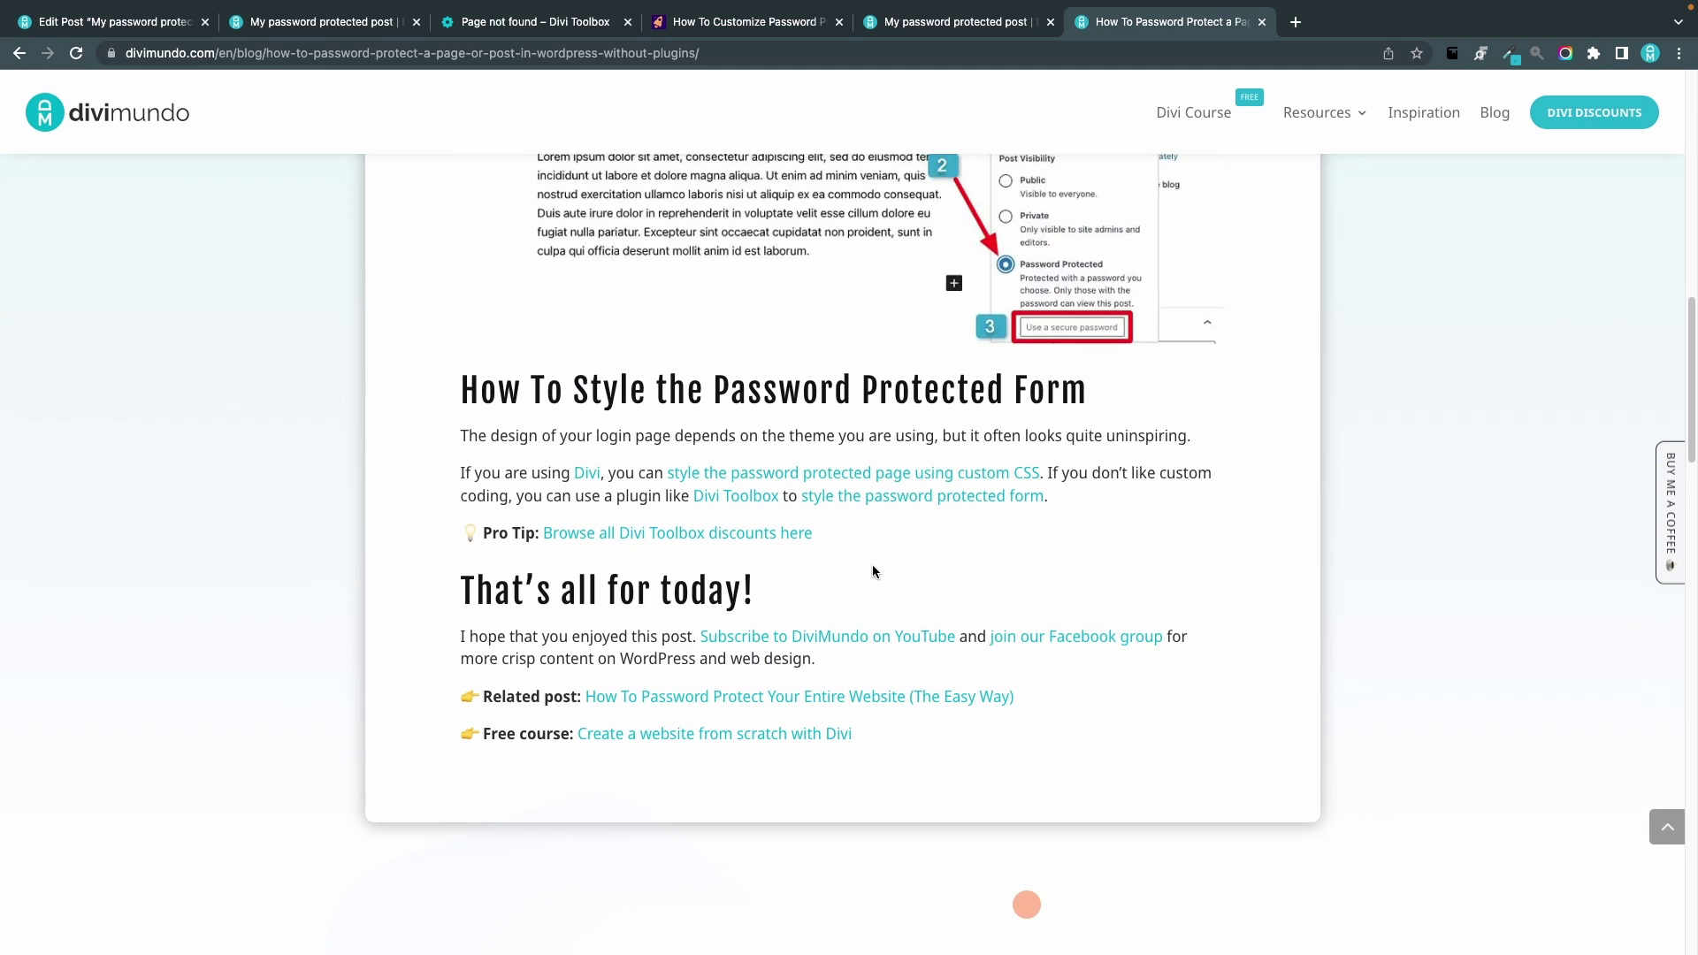
left_click(665, 533)
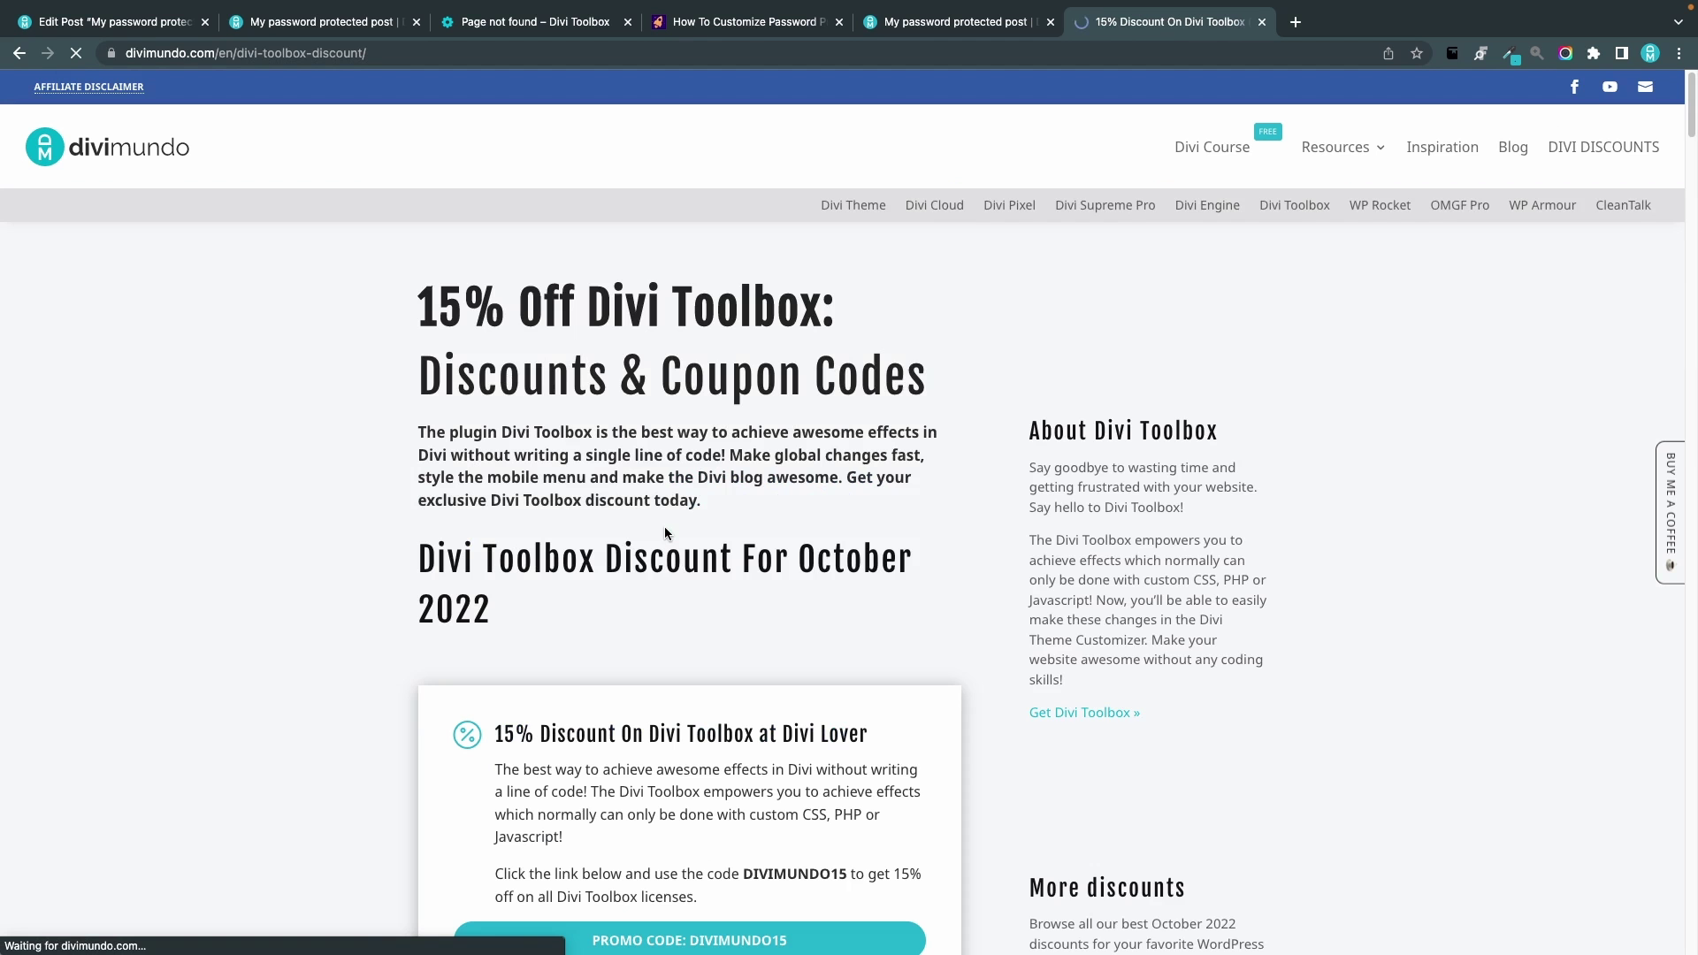